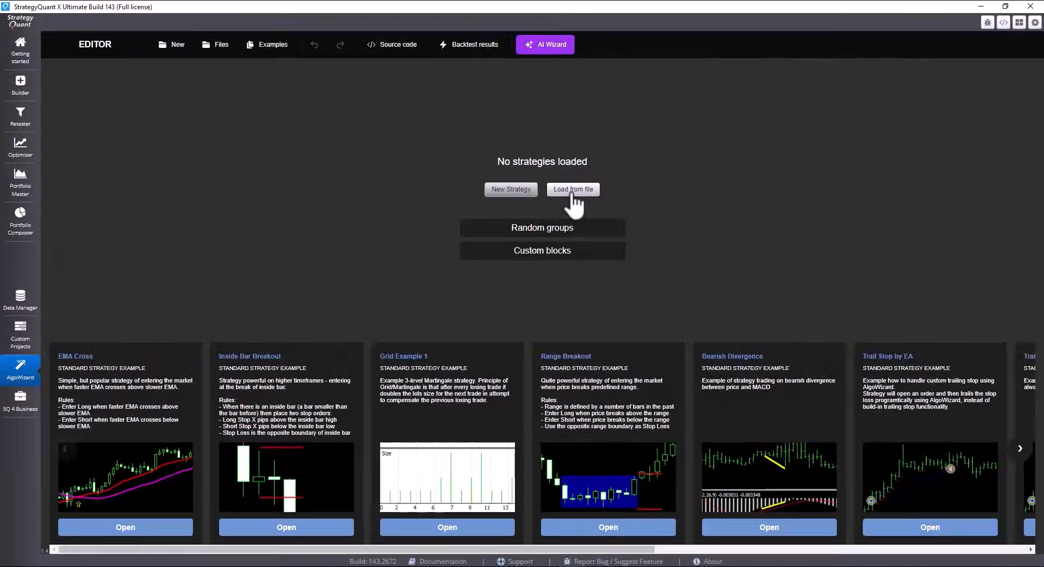
Load the highest_breakout strategy template, resolving the missing AUDCAD_M1_UTC2 symbol with the existing AUDJPY_dukas data
left_click(573, 191)
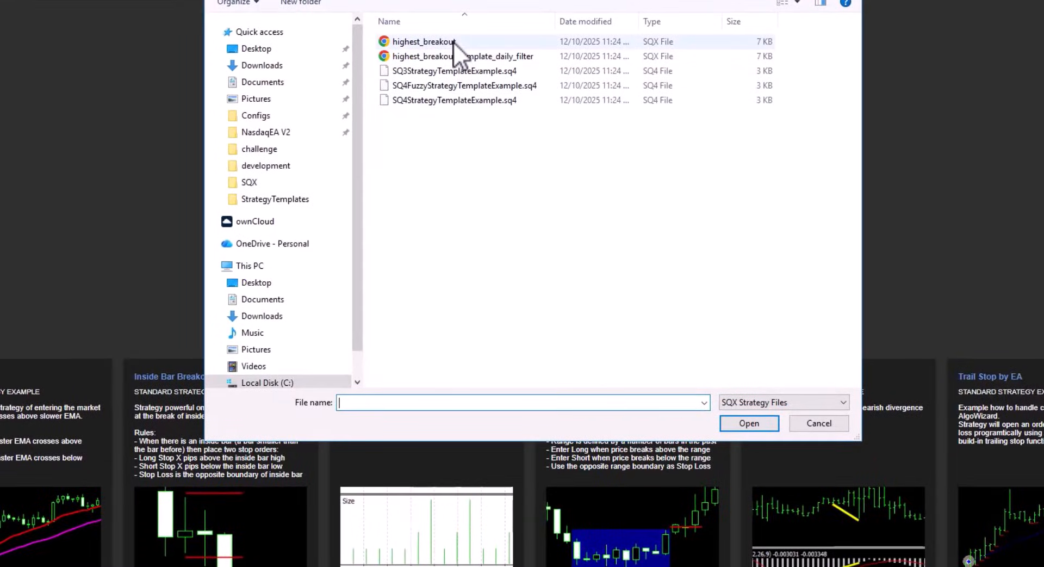
double_click(452, 41)
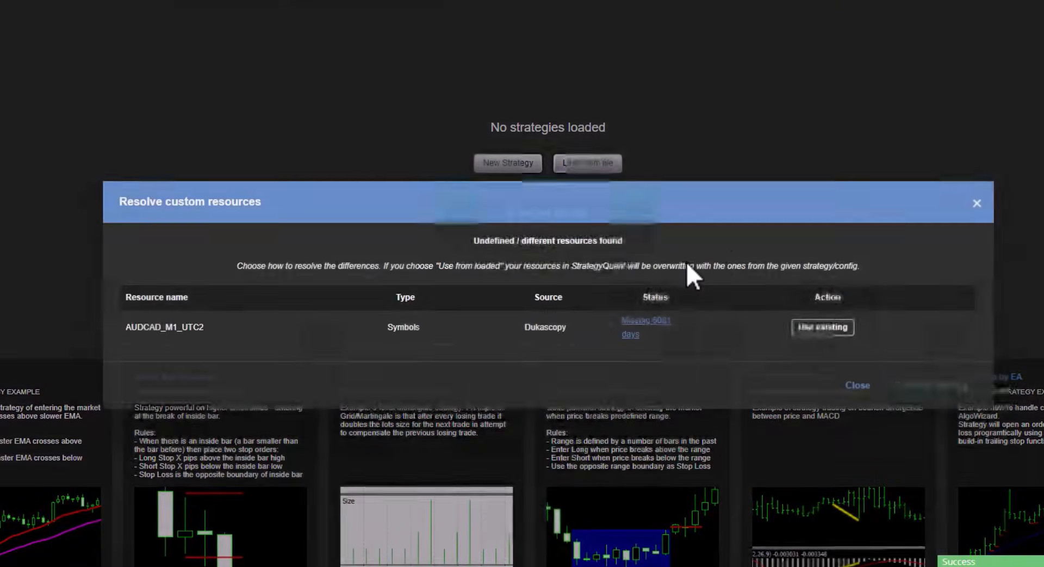
left_click(805, 327)
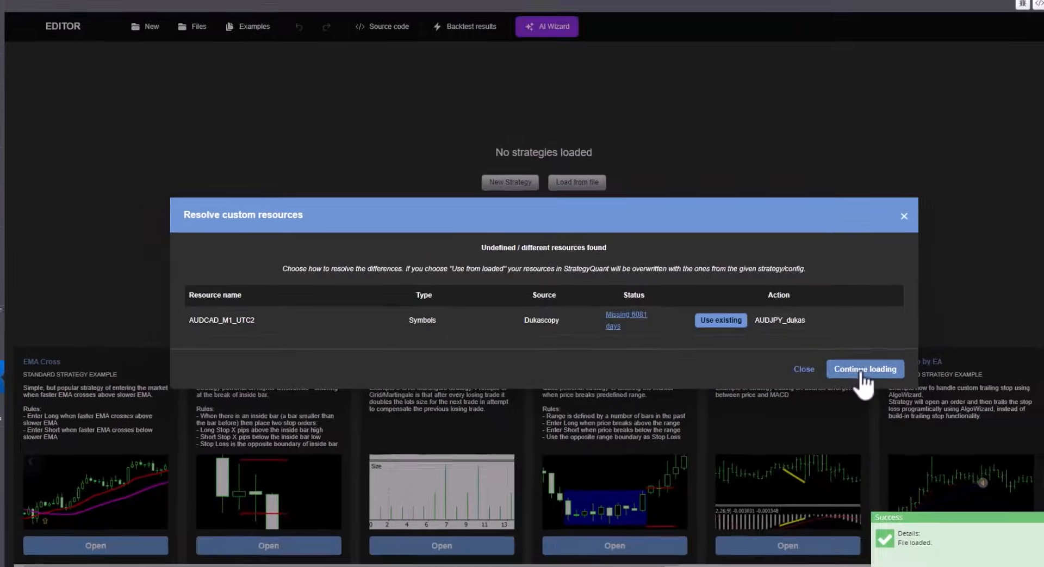
left_click(911, 386)
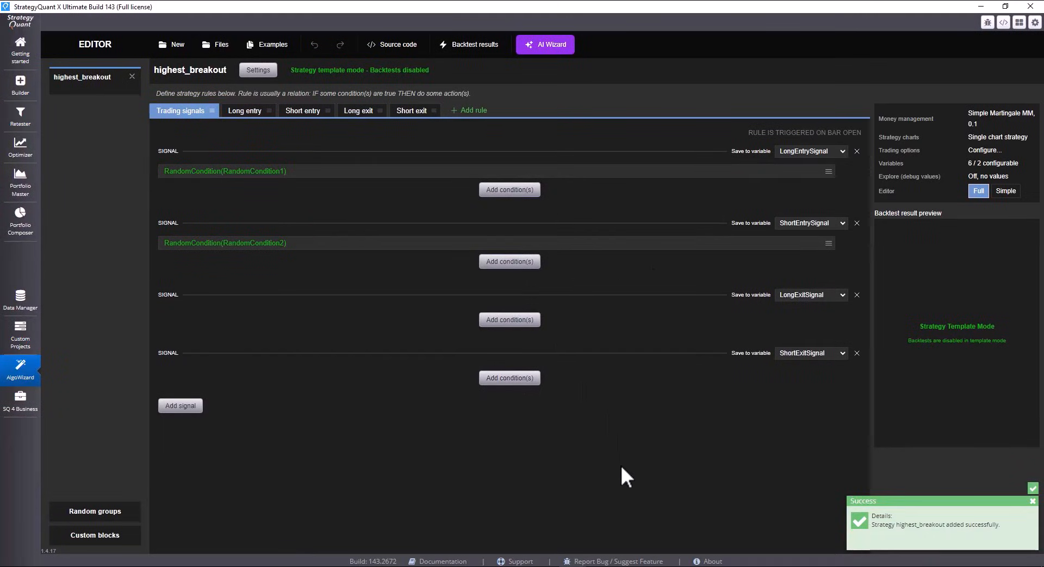
Review the long and short entry rules and add a D1 subchart from the long entry signal's random condition
left_click(244, 110)
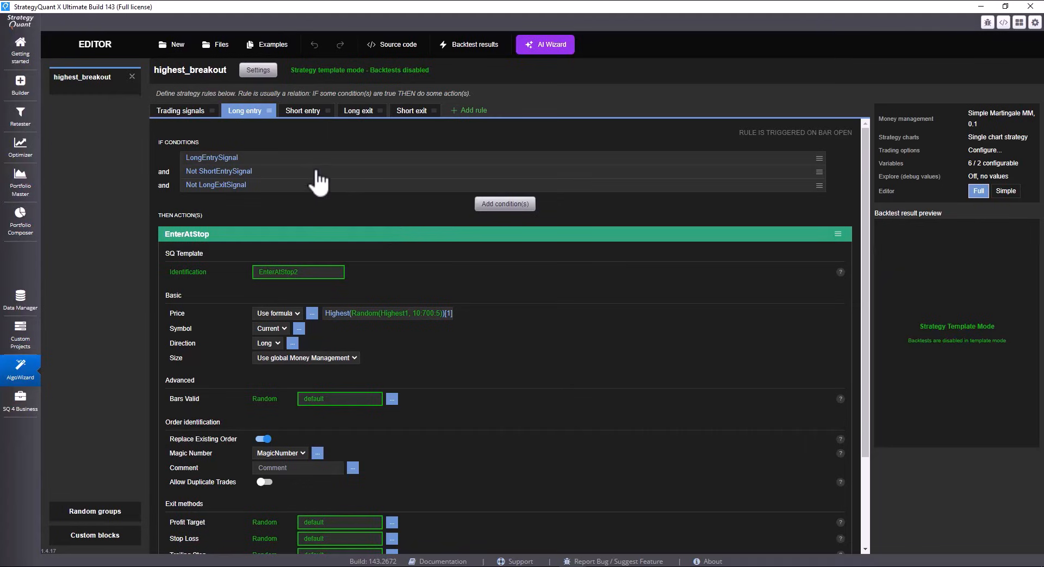
left_click(302, 111)
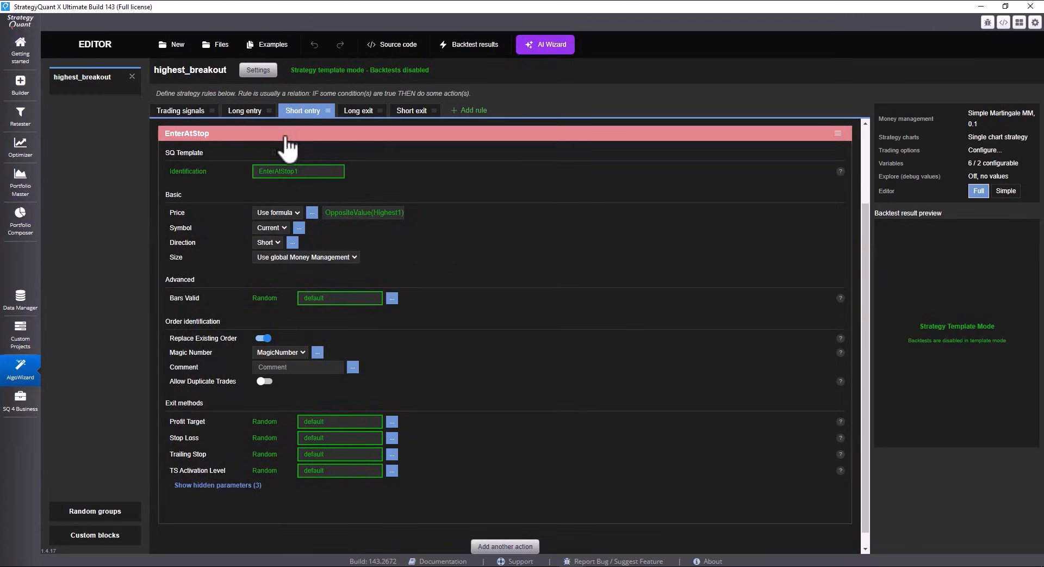
left_click(186, 113)
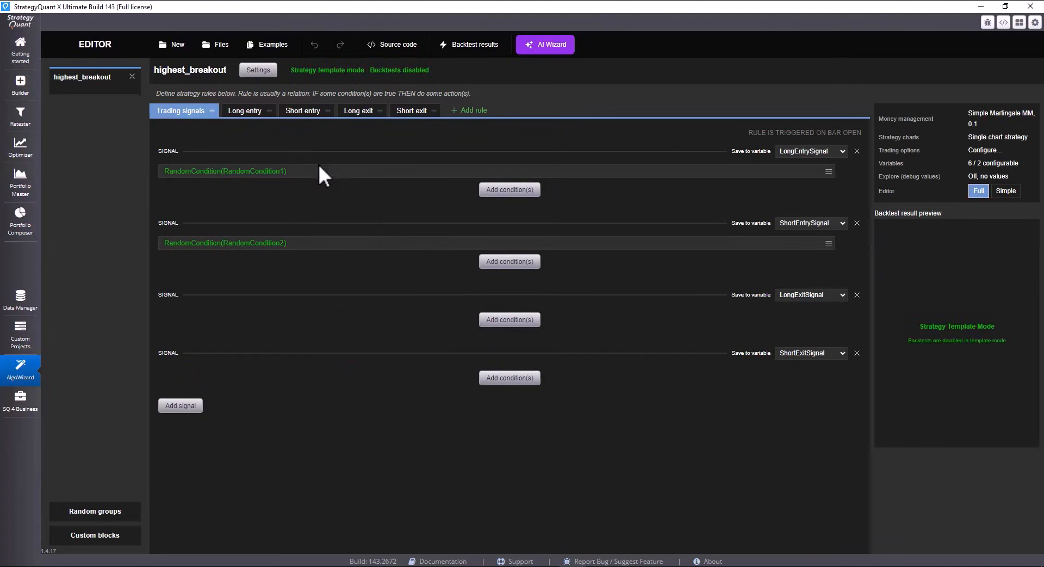
double_click(501, 170)
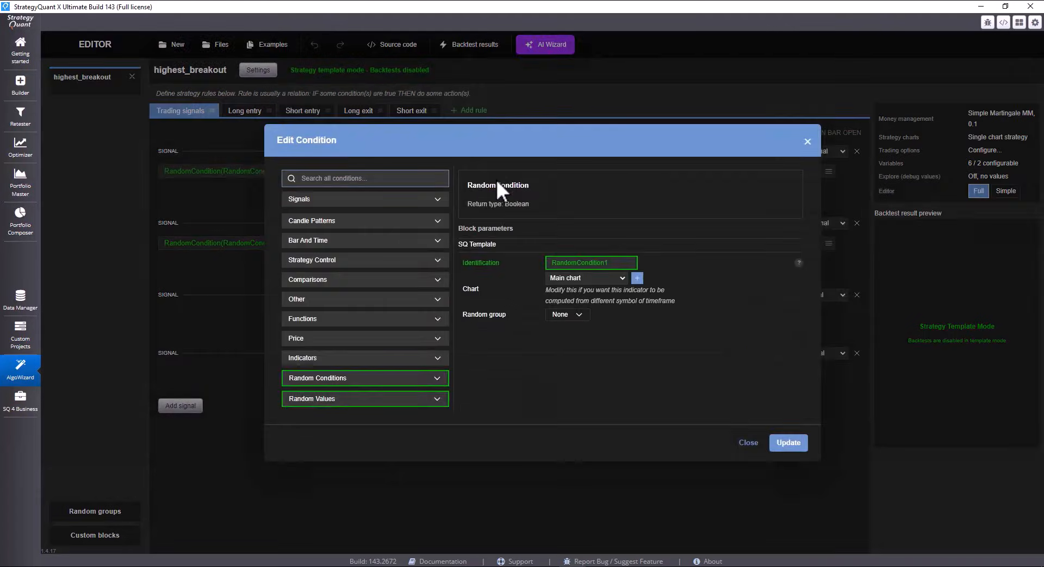
left_click(637, 278)
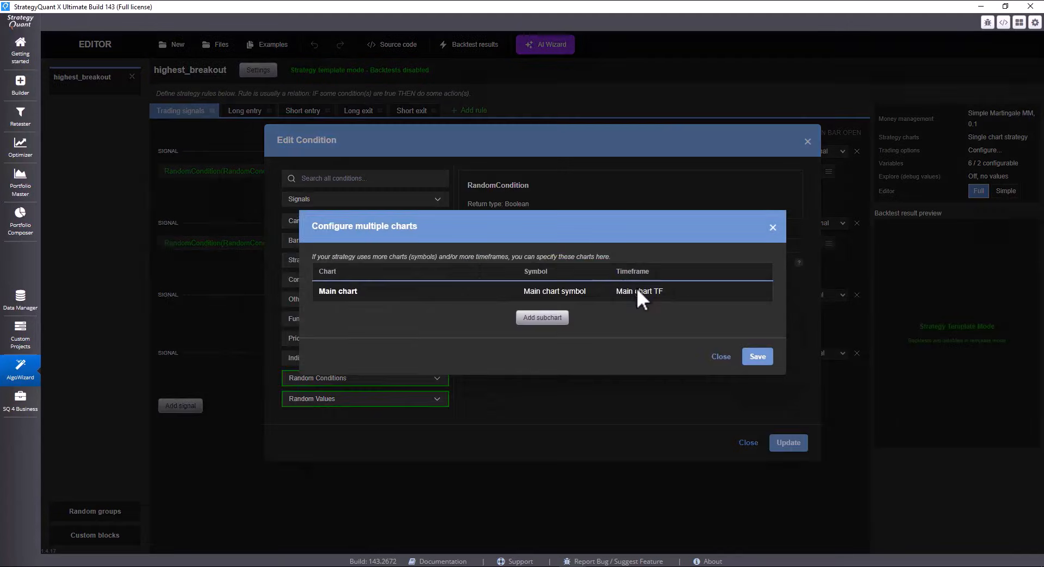
left_click(543, 317)
left_click(667, 301)
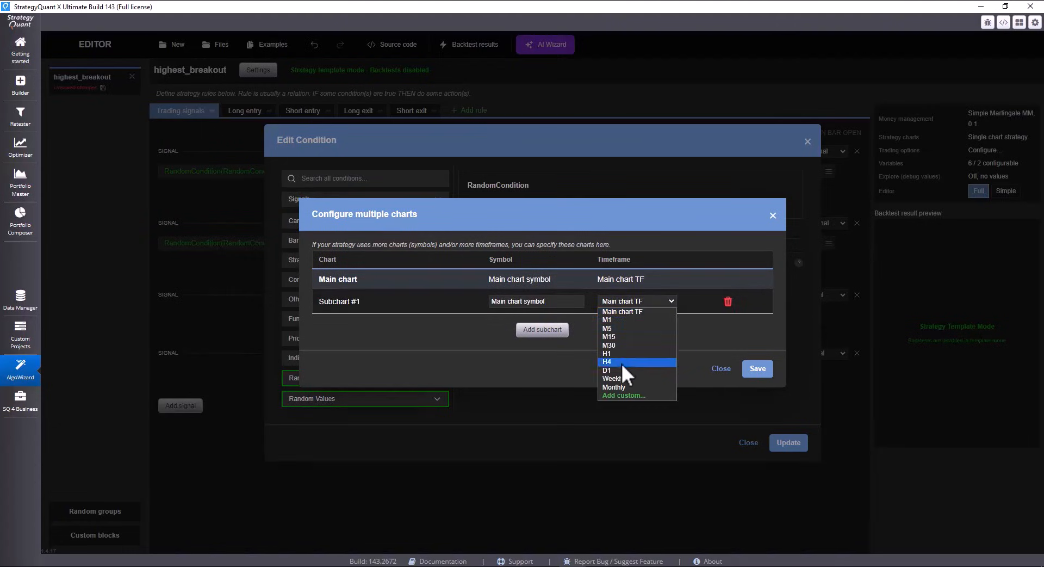
left_click(621, 362)
left_click(758, 368)
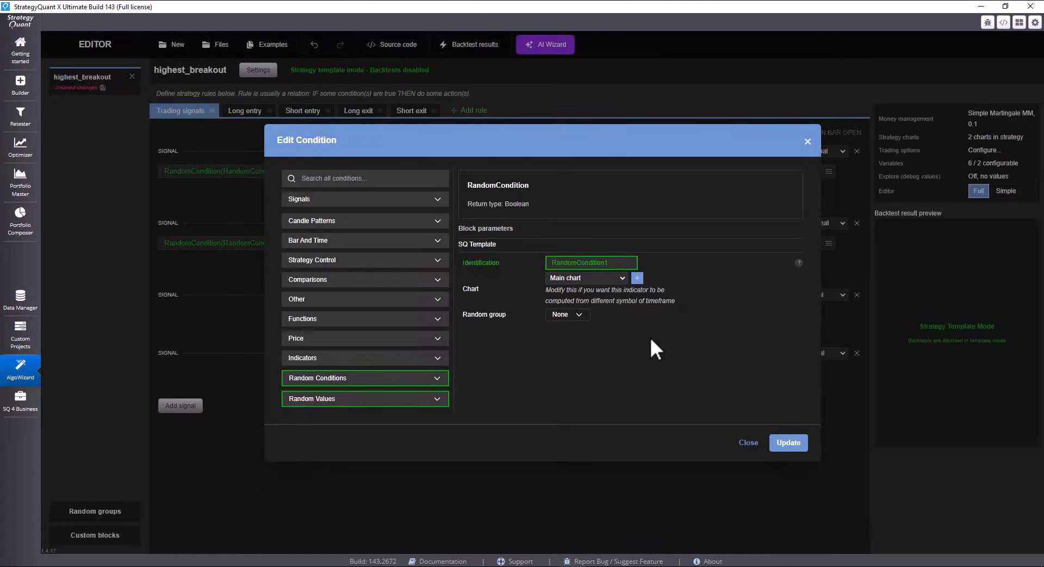
Set the chart of RandomCondition1 in the long entry signal to Subchart #1 / D1
left_click(620, 278)
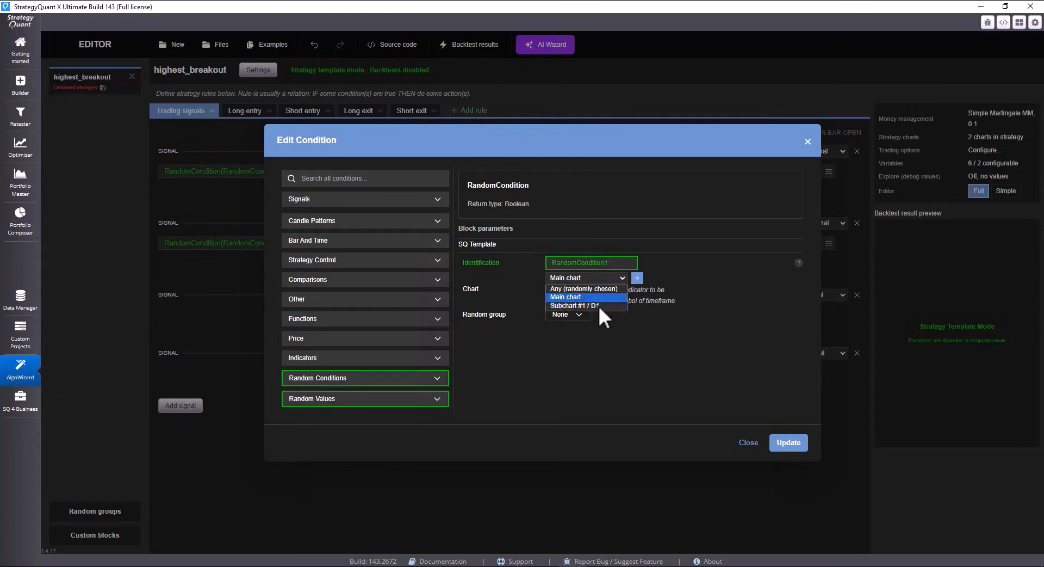
left_click(603, 303)
left_click(788, 442)
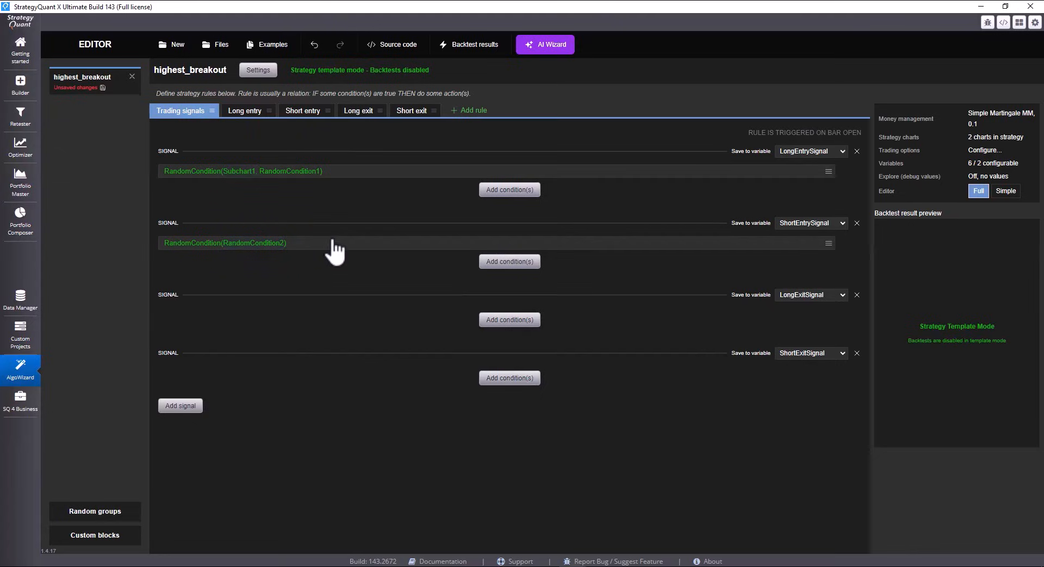
Replace the short entry signal's random condition with a NegatedCondition based on RandomCondition1
left_click(310, 242)
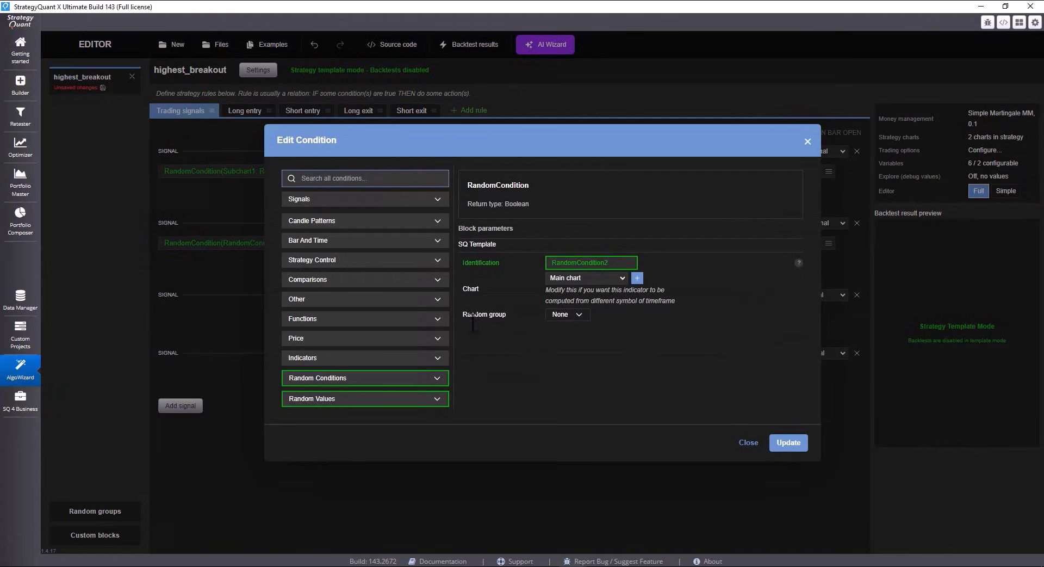
left_click(351, 379)
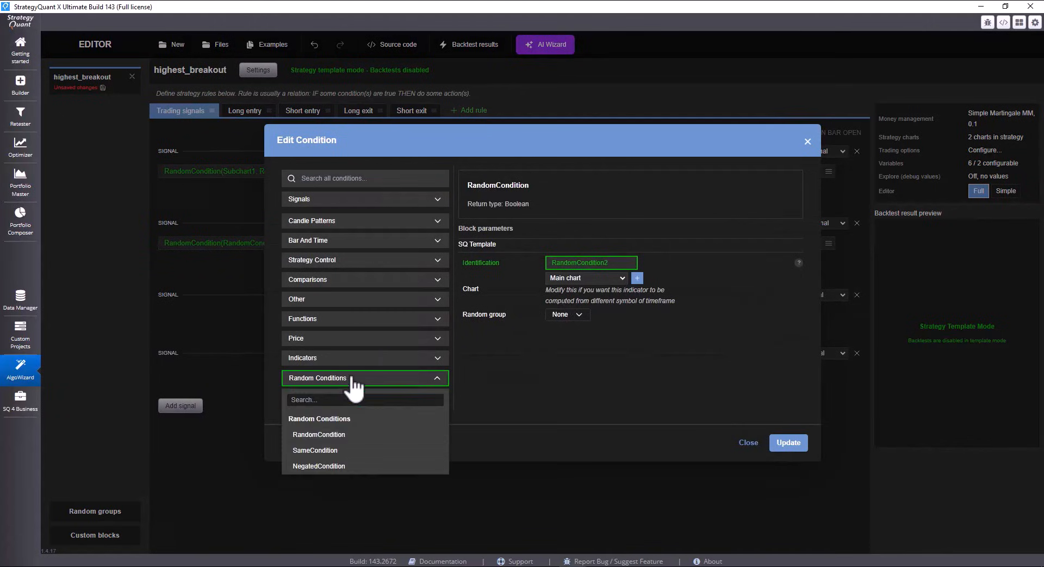
left_click(333, 466)
left_click(582, 261)
left_click(600, 211)
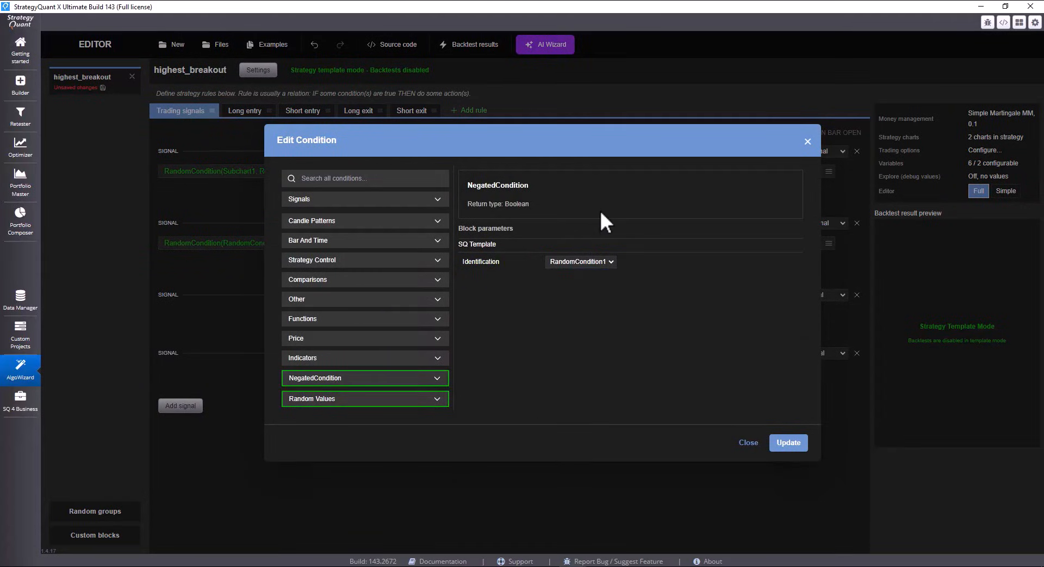
left_click(788, 443)
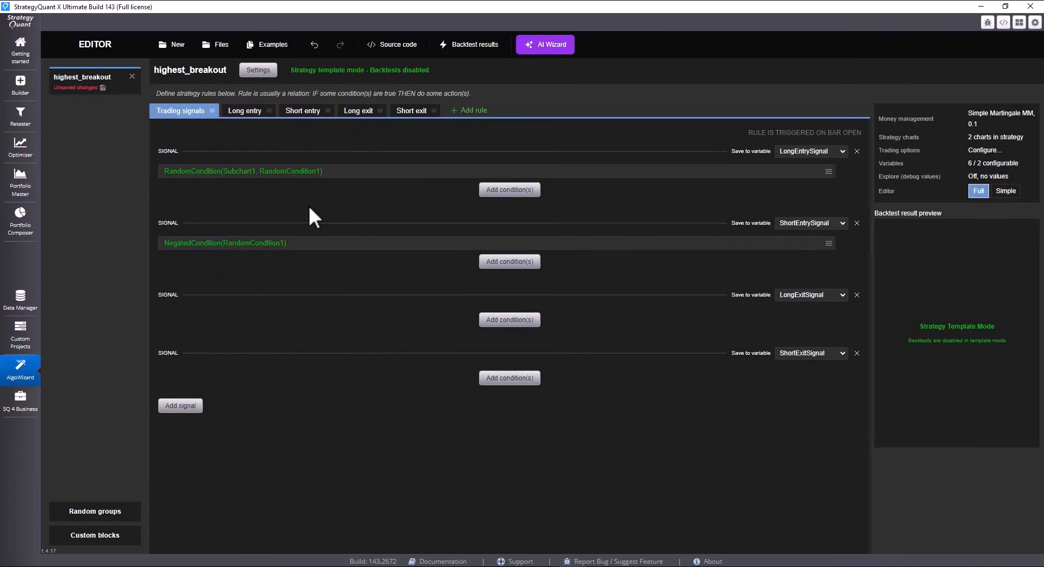
Recheck the long and short entry rules and save the template as highest_breakout_sym_d1 in the StrategyTemplates folder
left_click(243, 111)
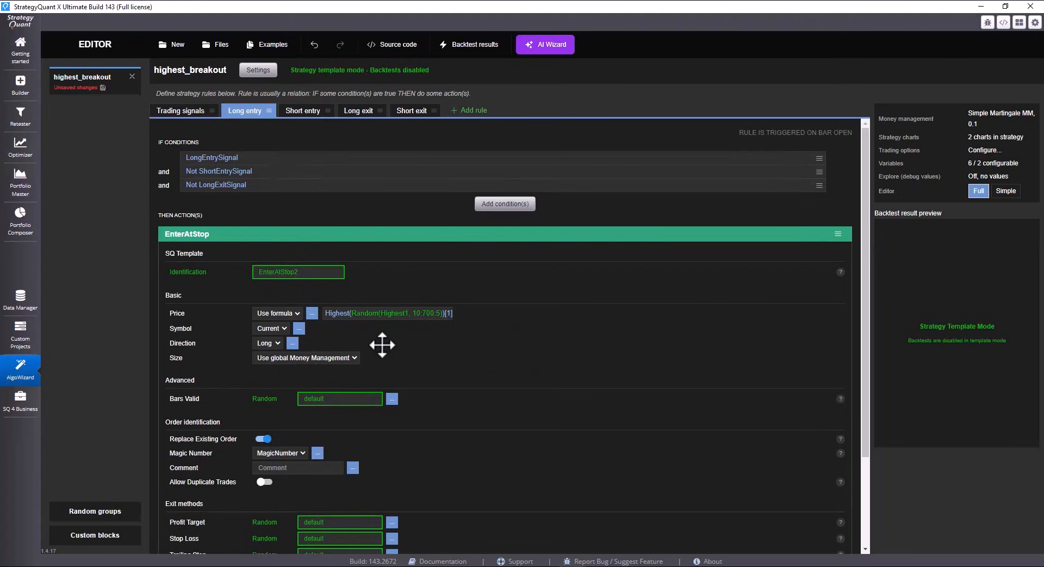
left_click(303, 110)
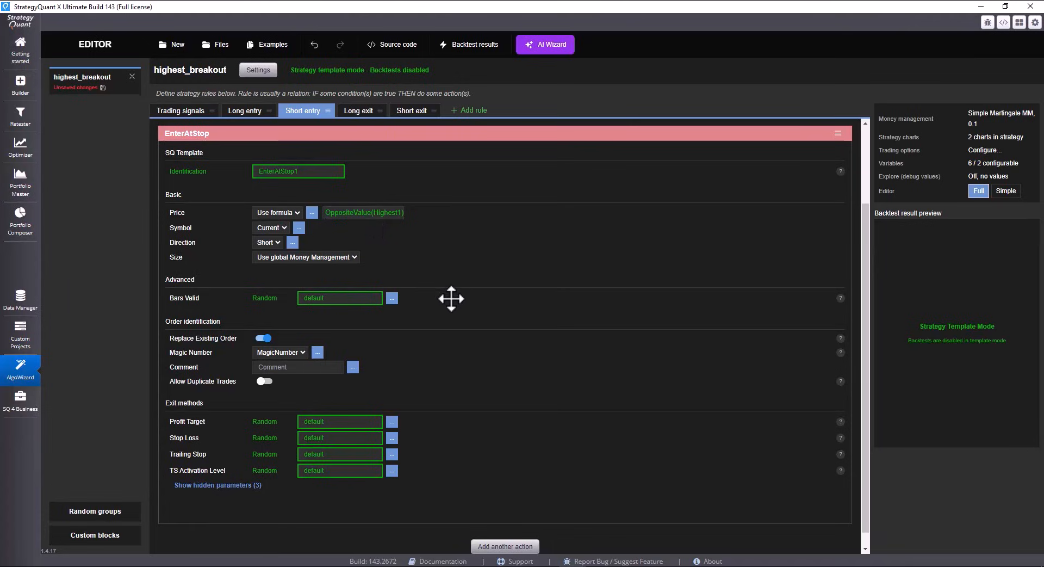
left_click(166, 112)
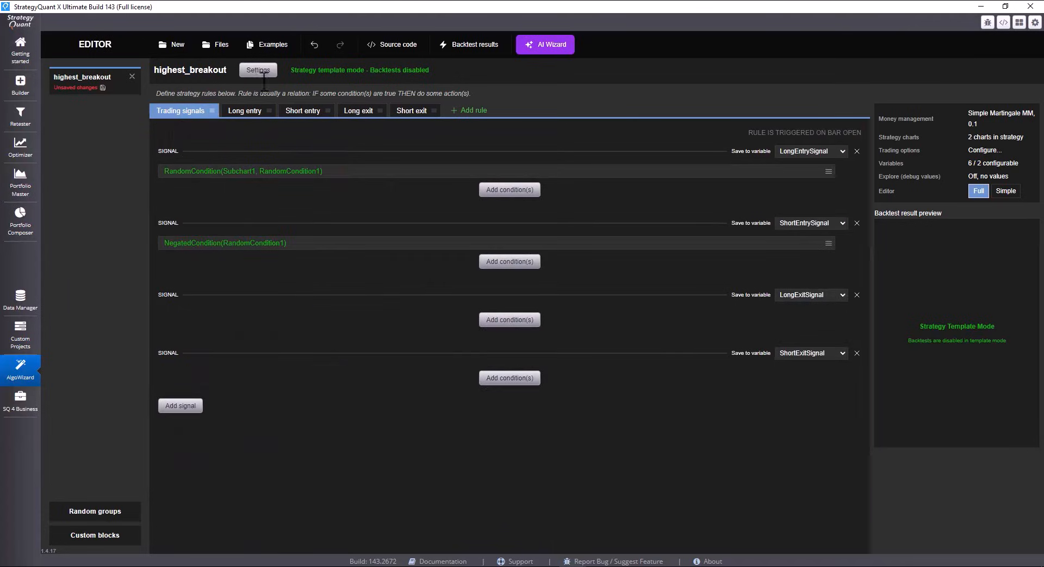
left_click(223, 50)
left_click(266, 109)
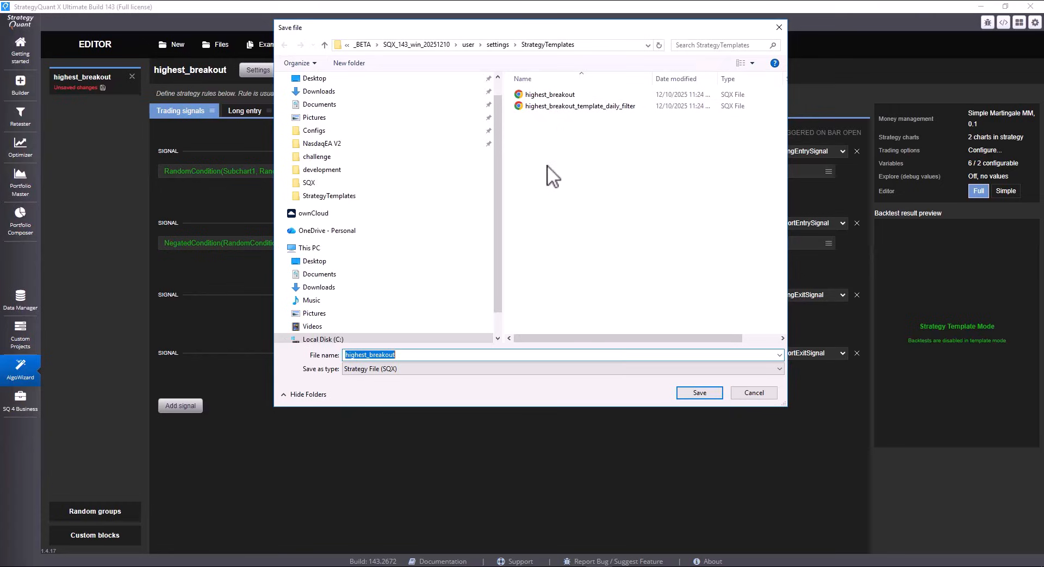
left_click(442, 357)
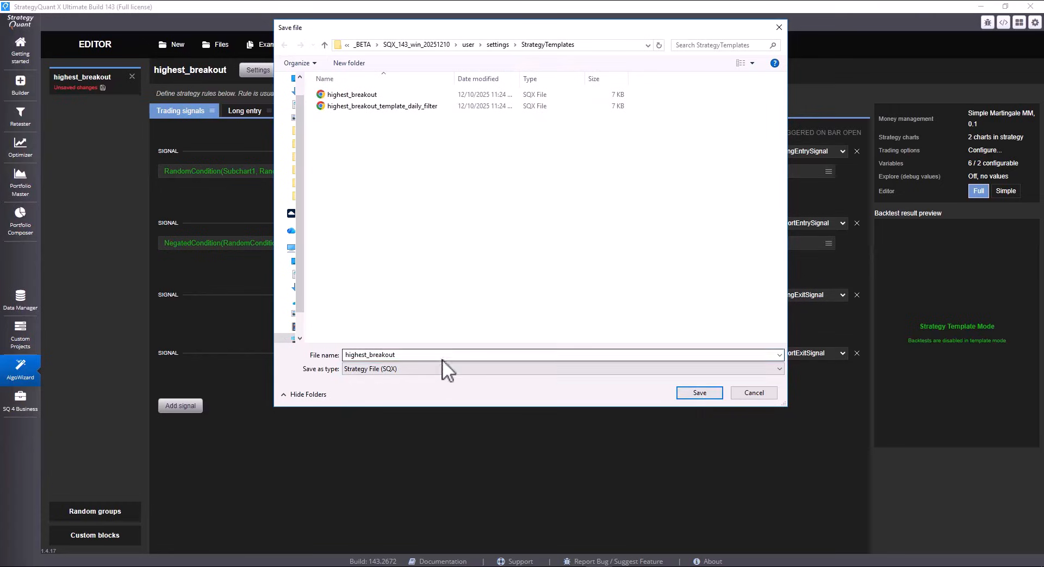
double_click(450, 355)
left_click(451, 355)
type("_")
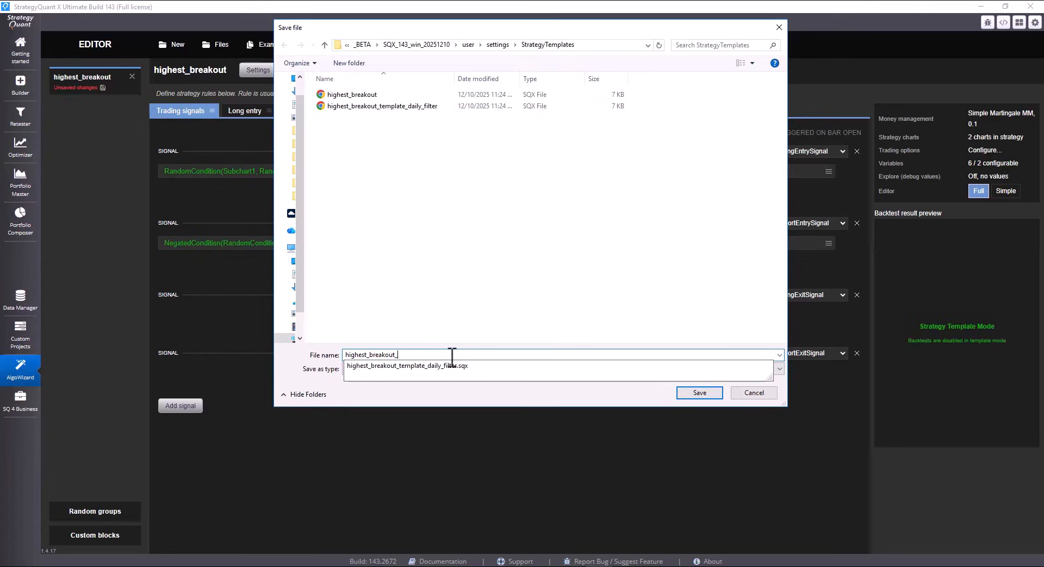
type("sym")
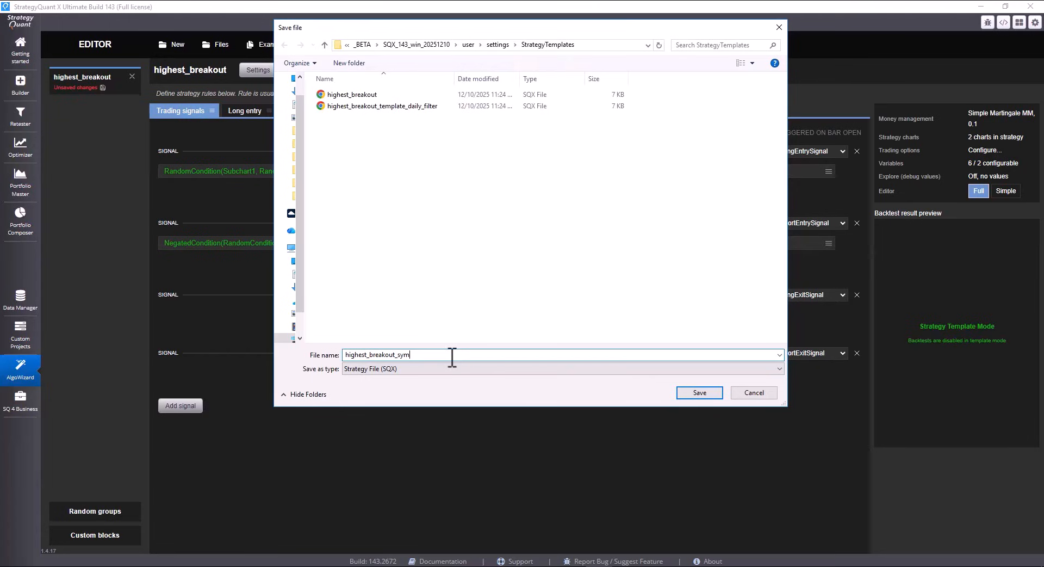
type("_d1")
key("Return")
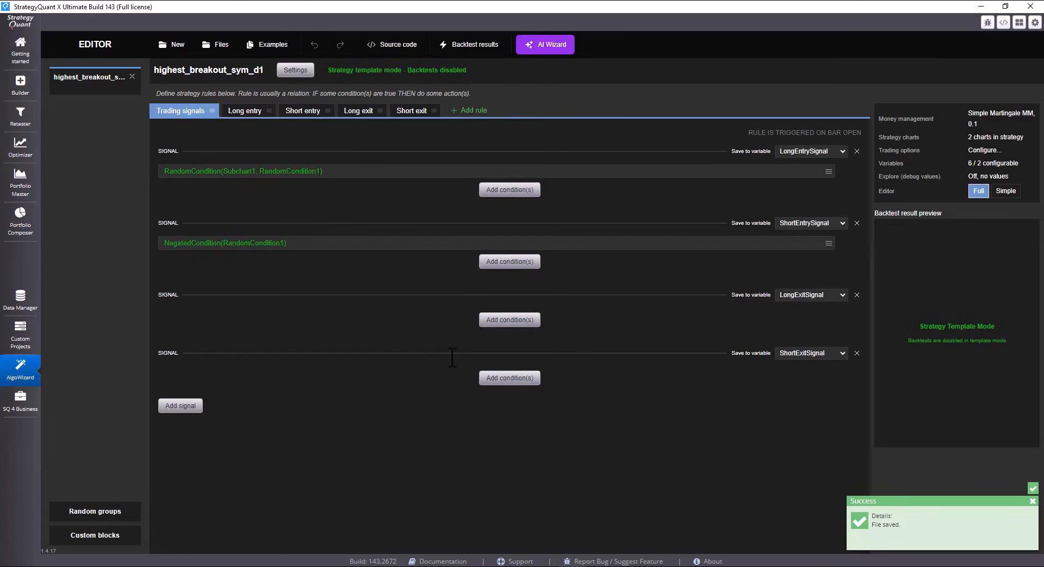
Open the full settings of the GOLD H1 CFD - Dukascopy custom project and choose highest_breakout_sym_d1 as its strategy template
left_click(20, 333)
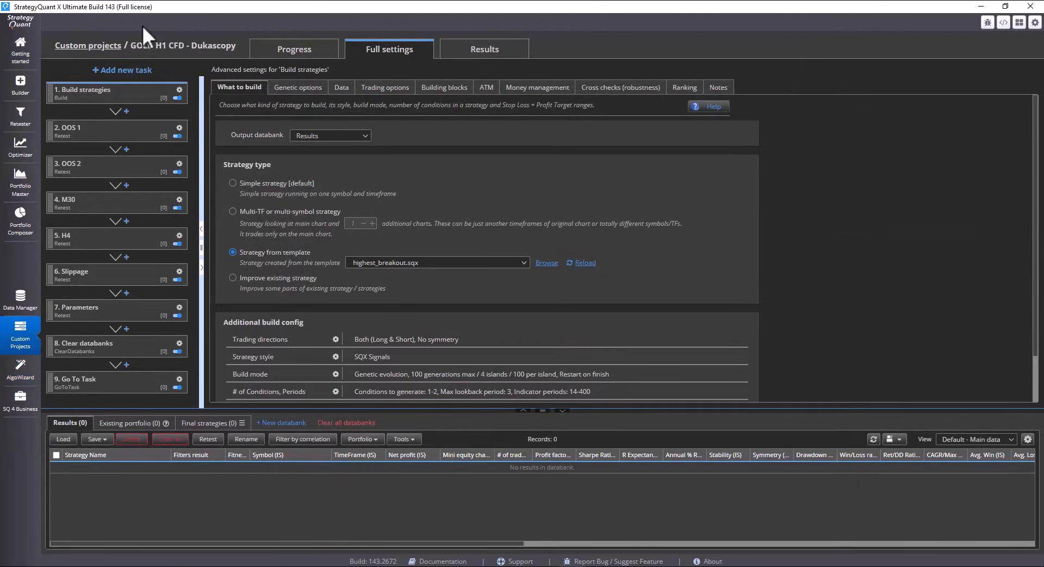
left_click(91, 46)
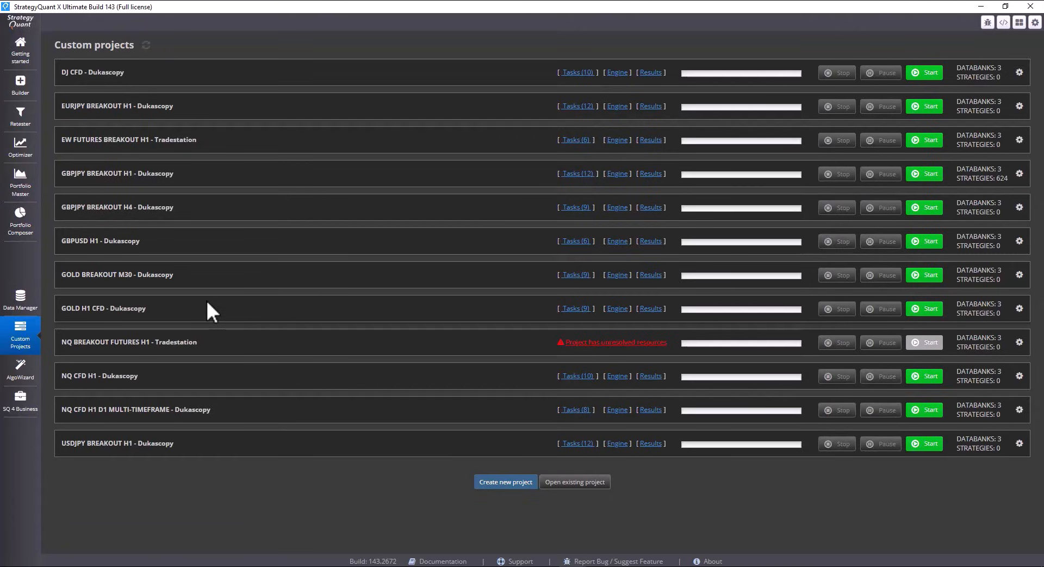
left_click(187, 314)
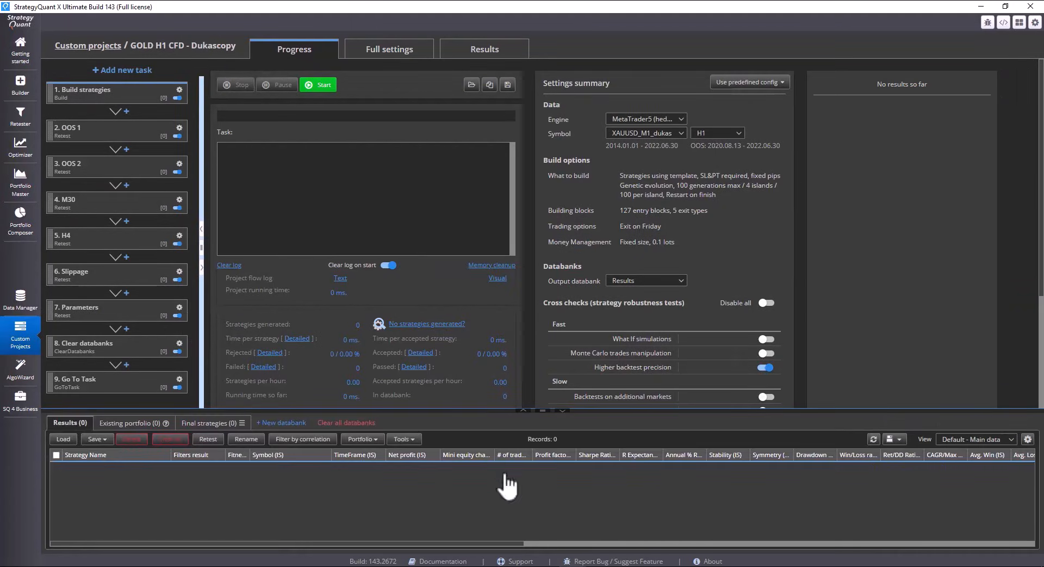
left_click_drag(543, 412, 543, 421)
left_click(383, 49)
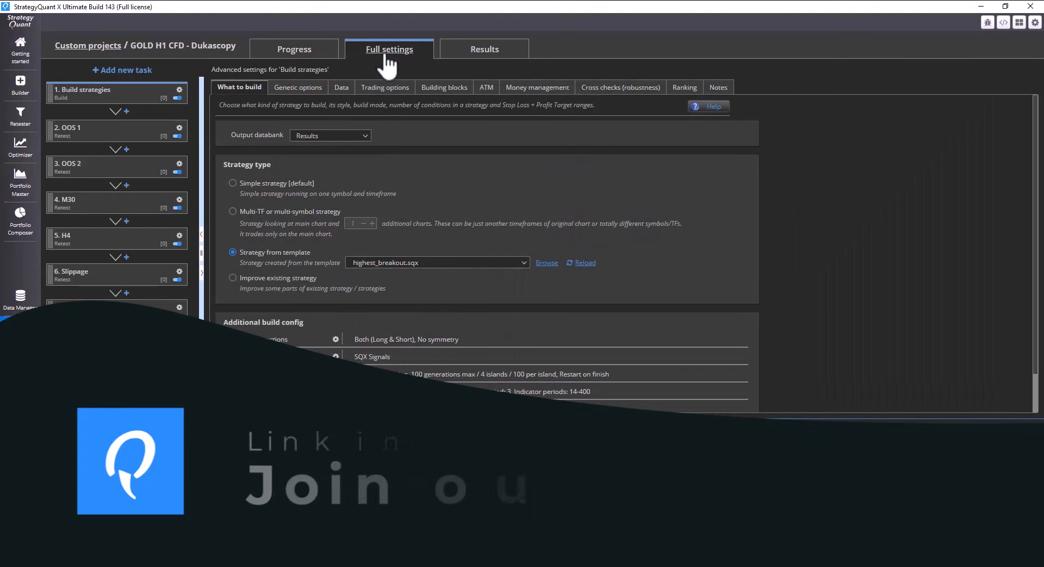
left_click(548, 262)
double_click(498, 106)
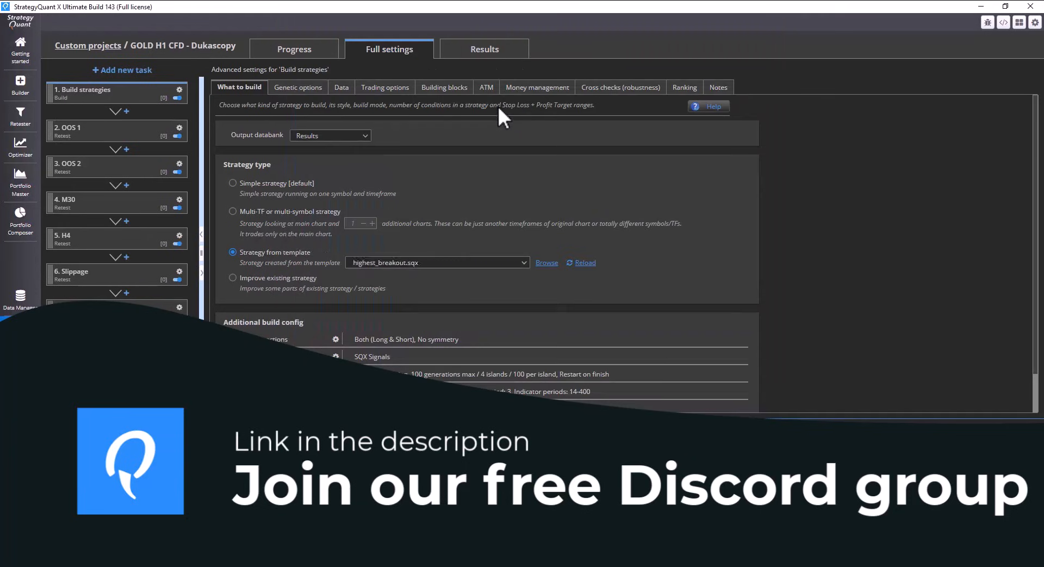
Enable the ATR-based size in the build task's Stop Loss settings and save them
scroll(508, 197, "down", 2)
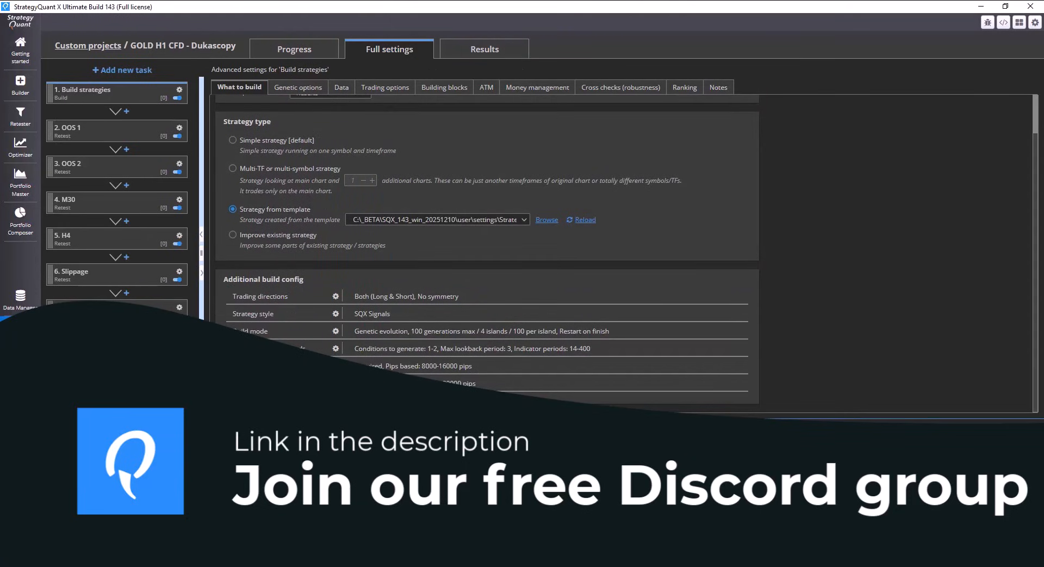
left_click(335, 366)
left_click(377, 326)
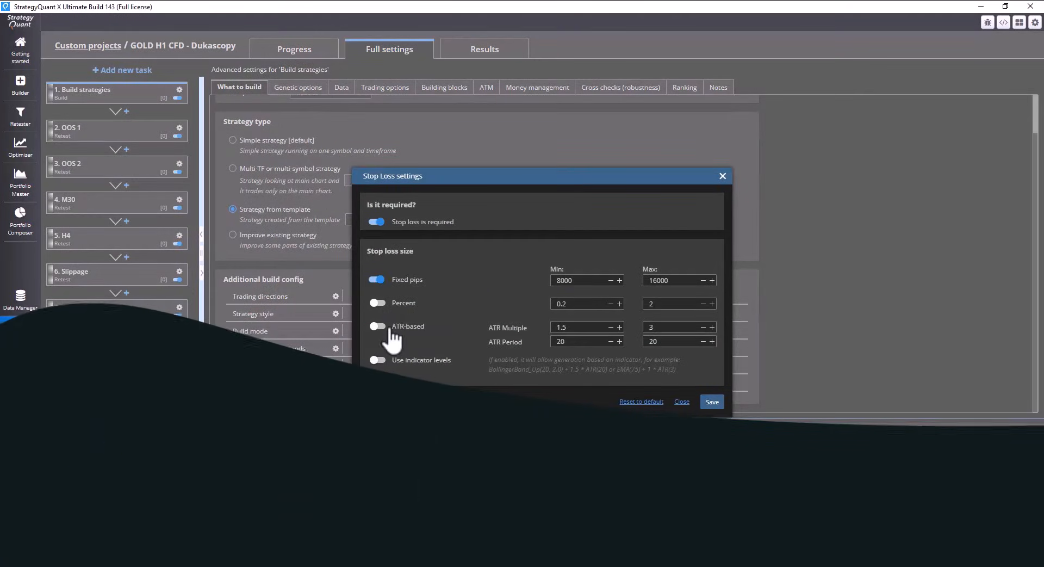
left_click(711, 401)
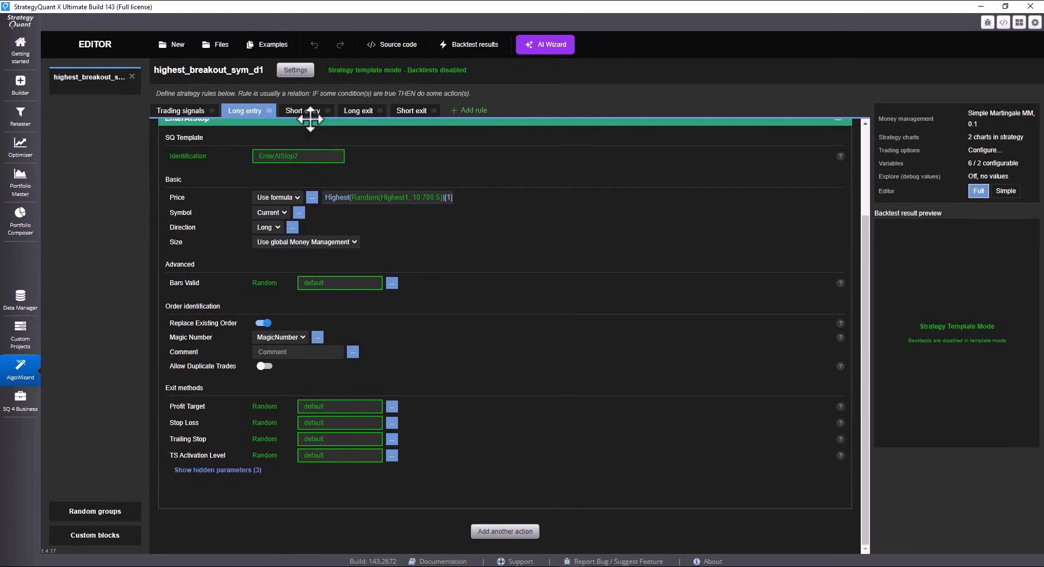
Enable the ATR-based size in the build task's Profit Target settings and save them
left_click(12, 347)
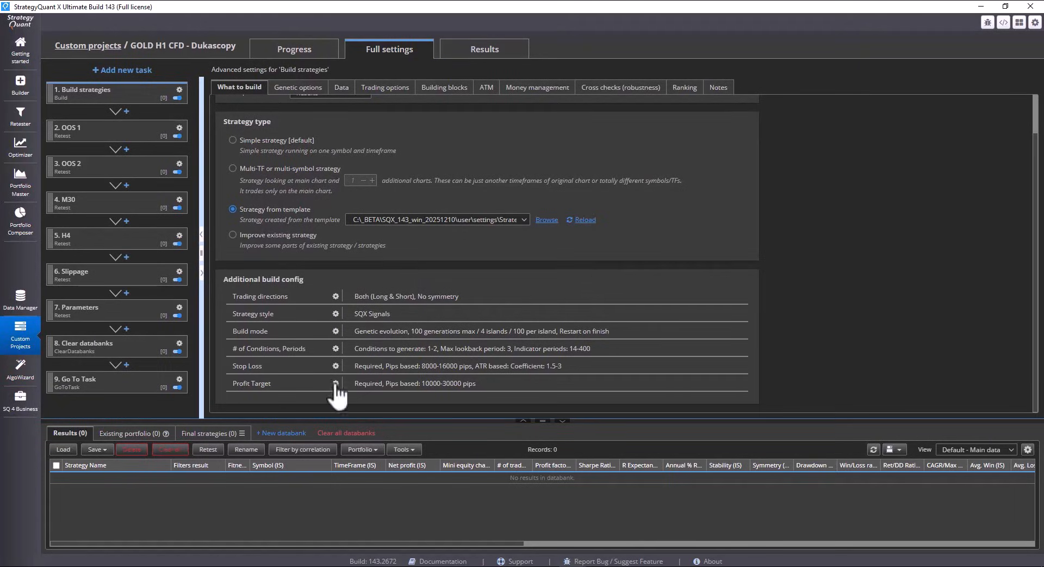
left_click(336, 383)
left_click(377, 305)
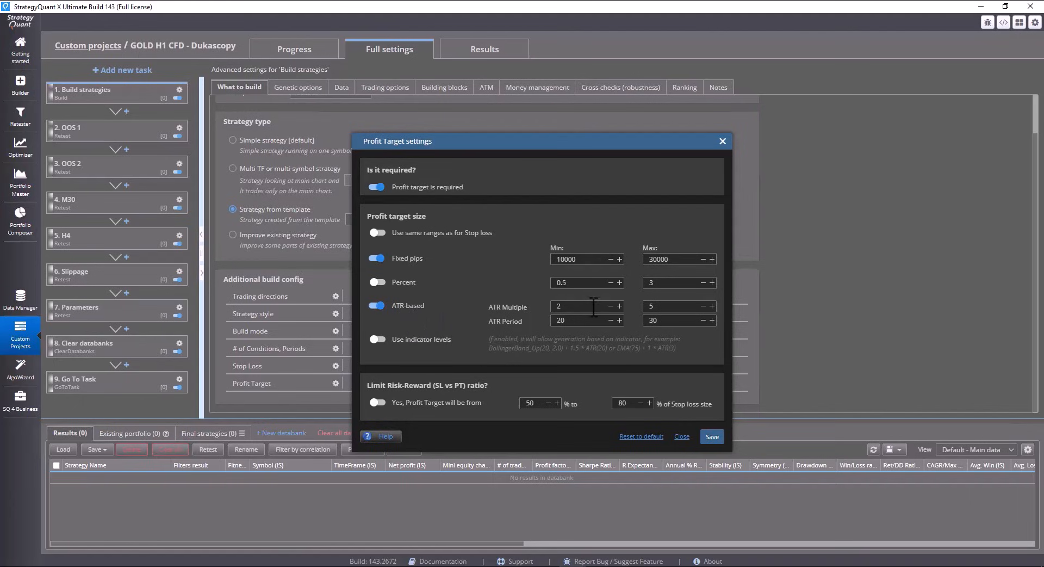
left_click(710, 437)
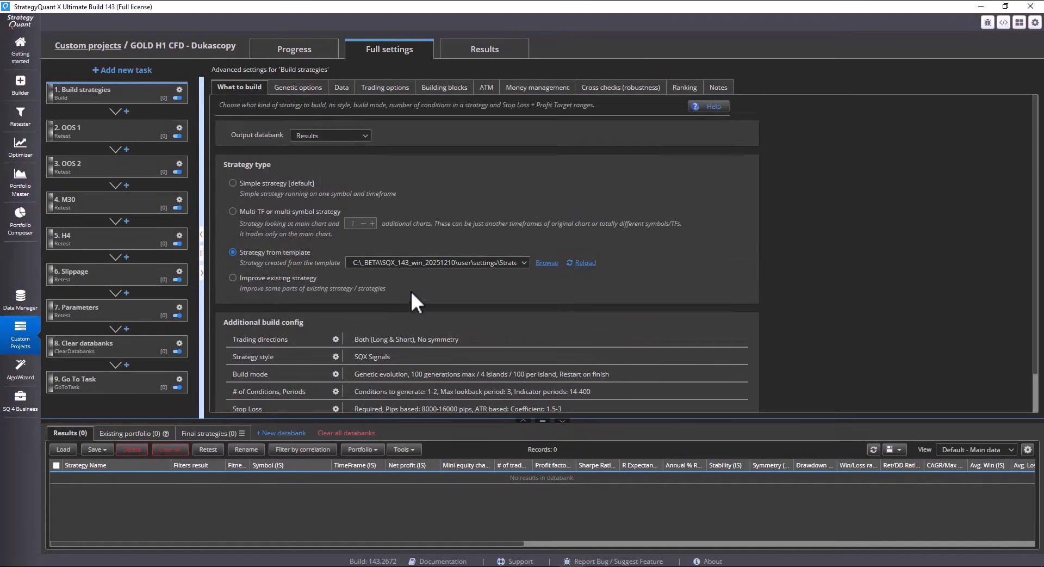
Review the build task's backtest data settings, including the D1 subchart, test parameters and data range parts
left_click(292, 87)
left_click(342, 87)
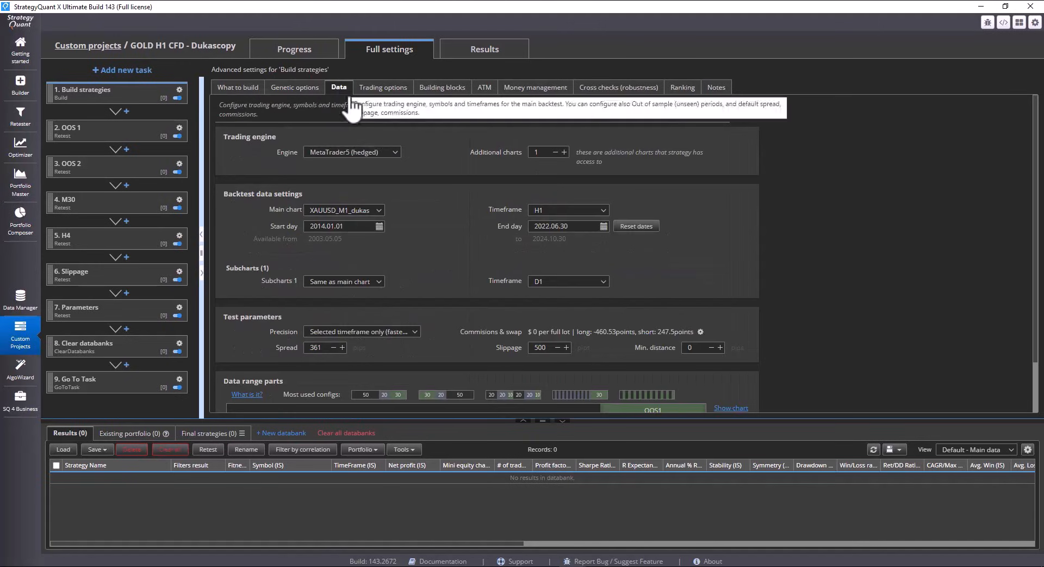
scroll(440, 210, "down", 1)
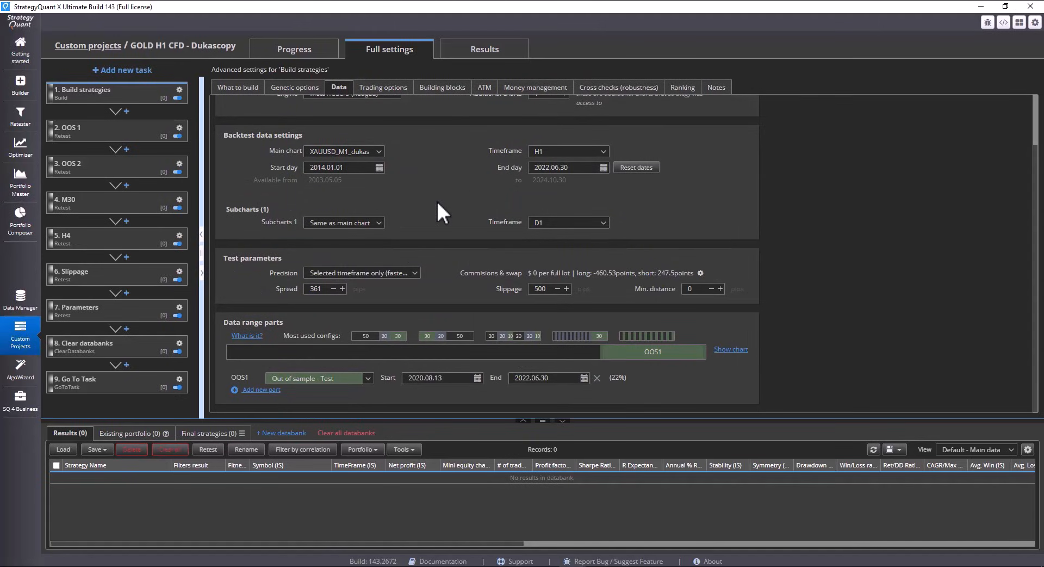
Add a custom ranking filter to the build task requiring # of trades (IS) > 30
left_click(686, 89)
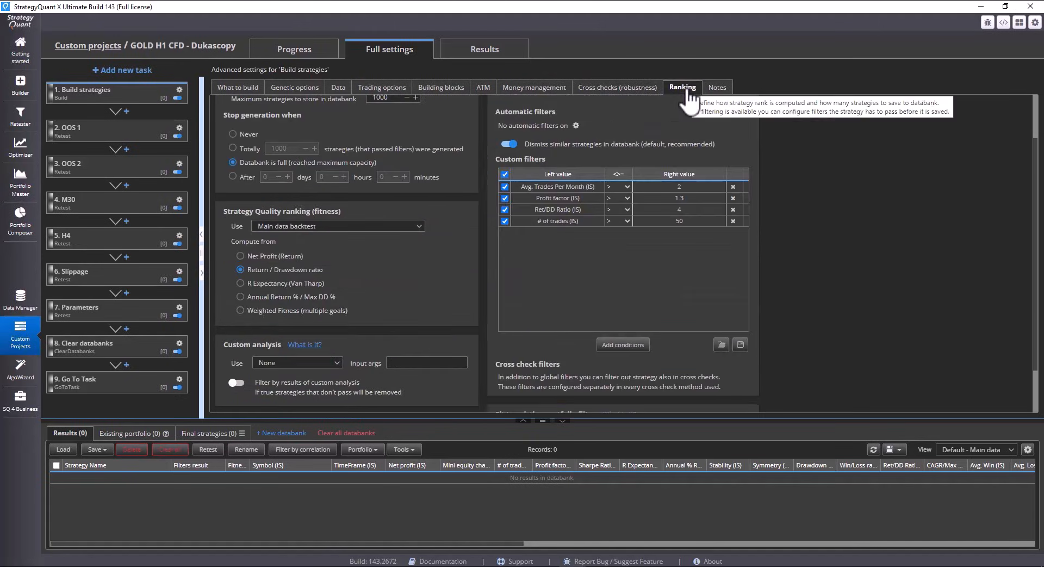
left_click(623, 345)
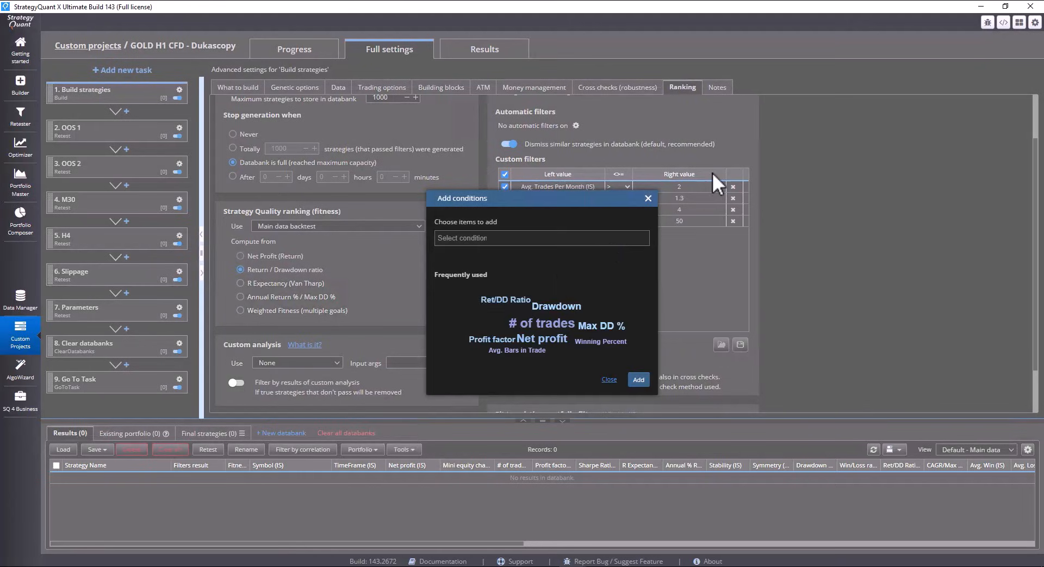
left_click(547, 326)
left_click(639, 380)
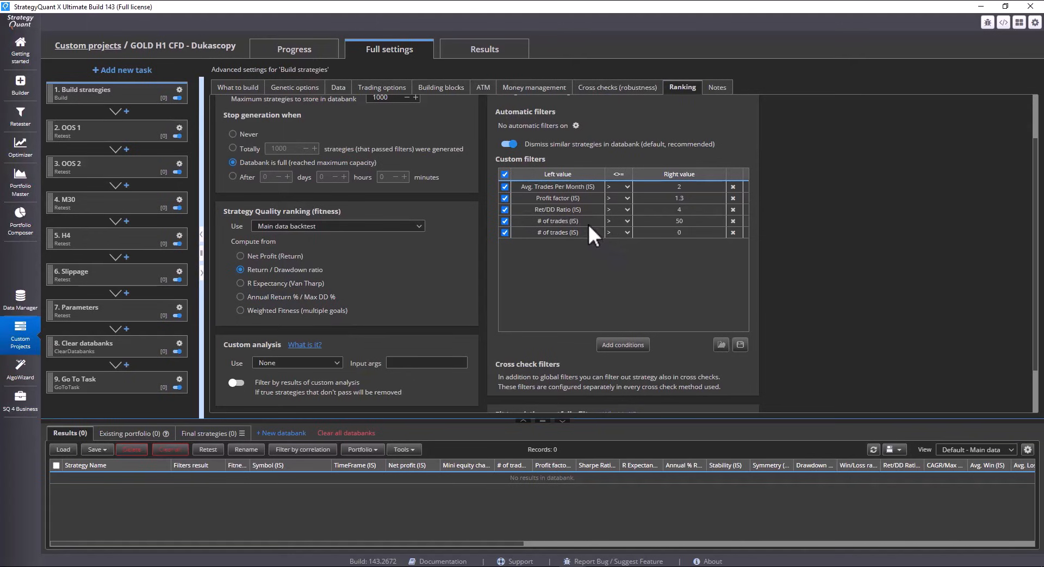
double_click(693, 231)
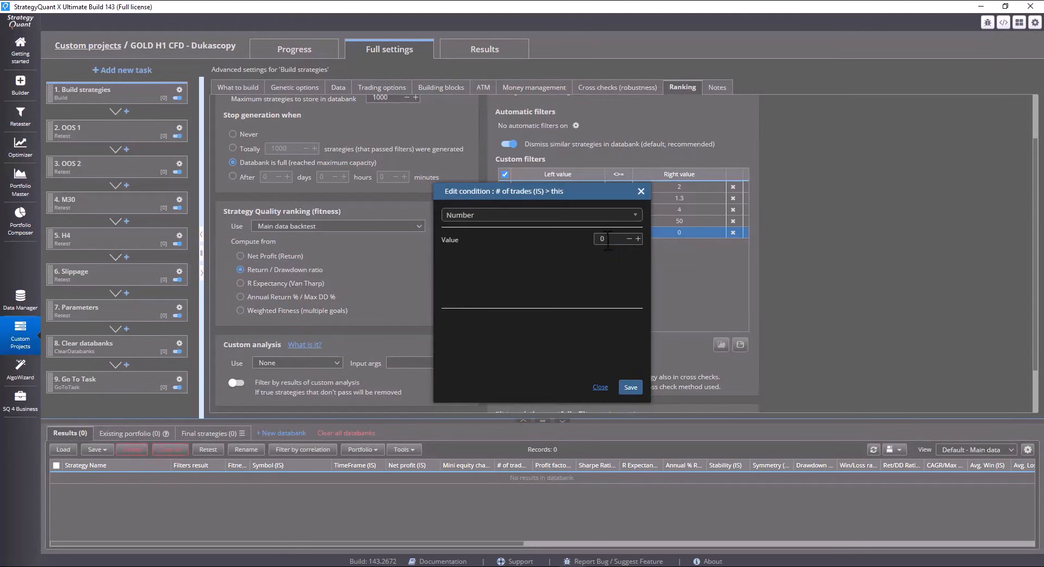
type("30")
left_click(630, 387)
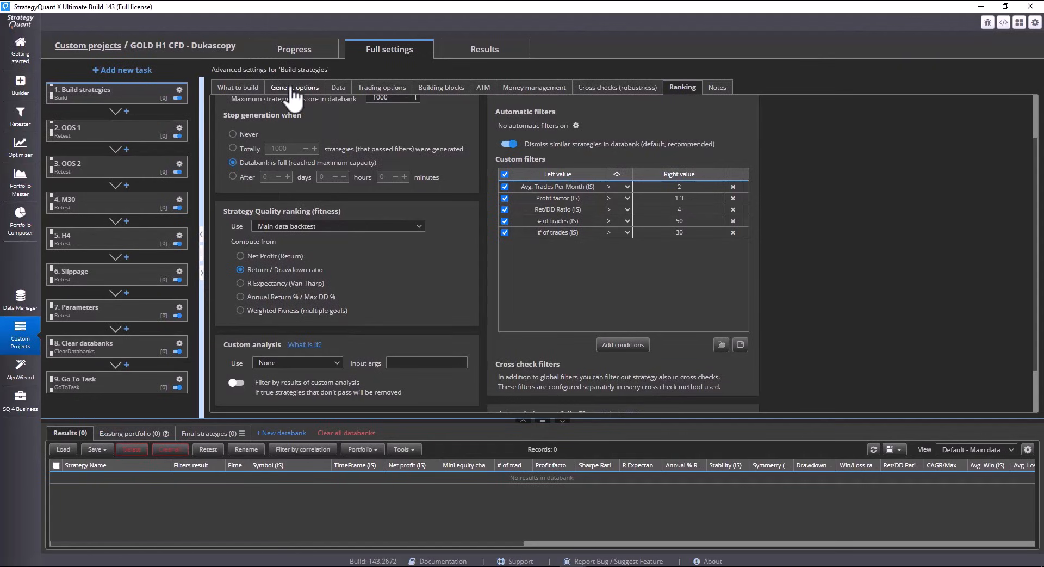
Recheck the build task's data range parts and custom ranking filters, and open the project's progress view
left_click(338, 88)
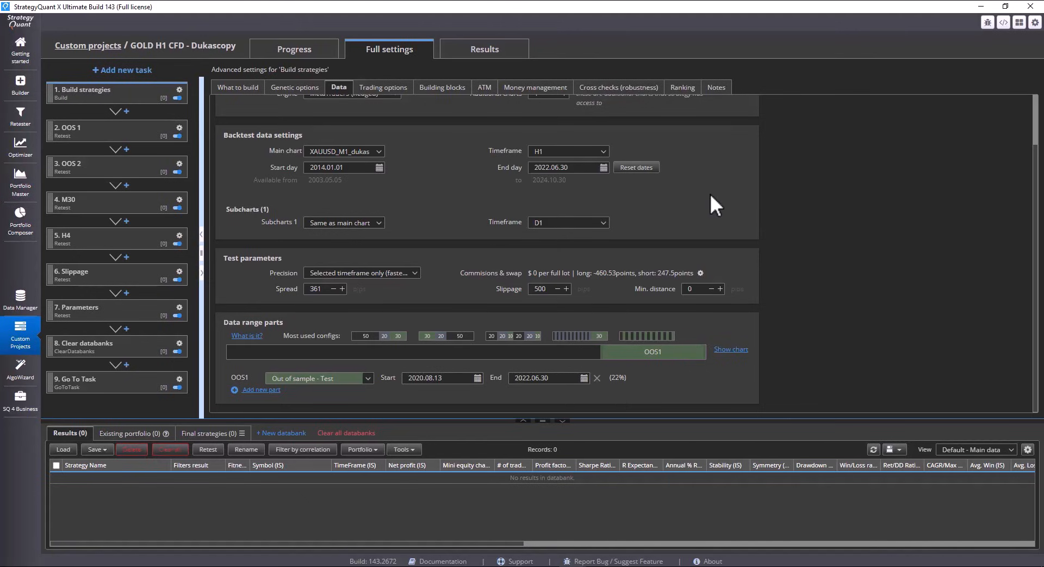
left_click(682, 87)
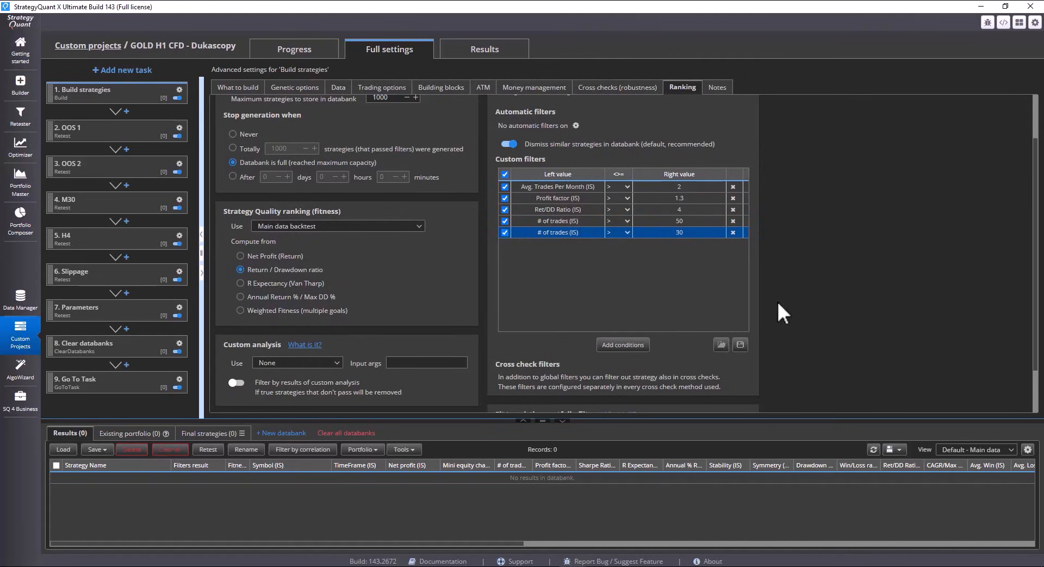
scroll(655, 305, "up", 3)
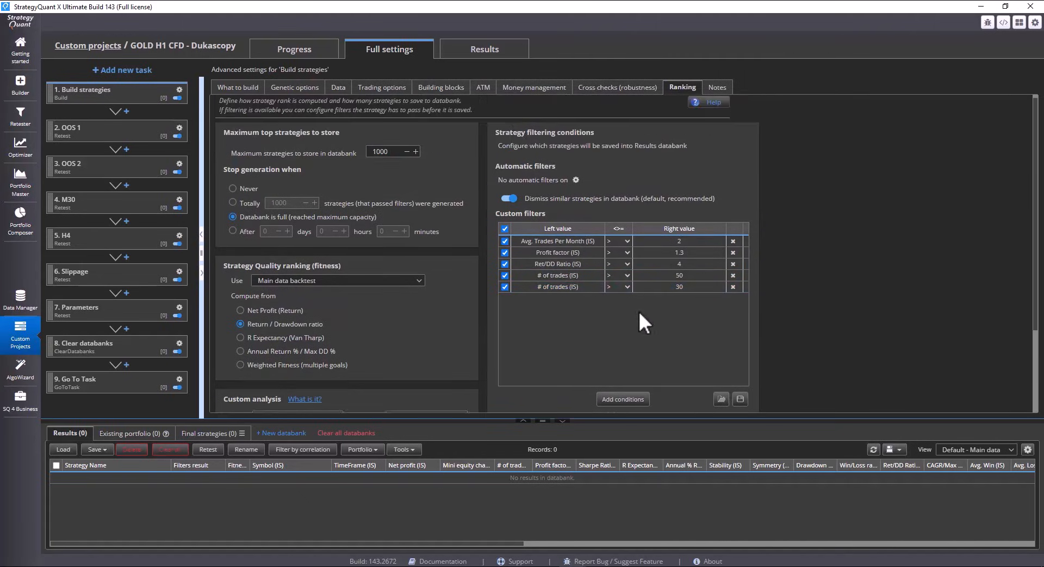
left_click(294, 49)
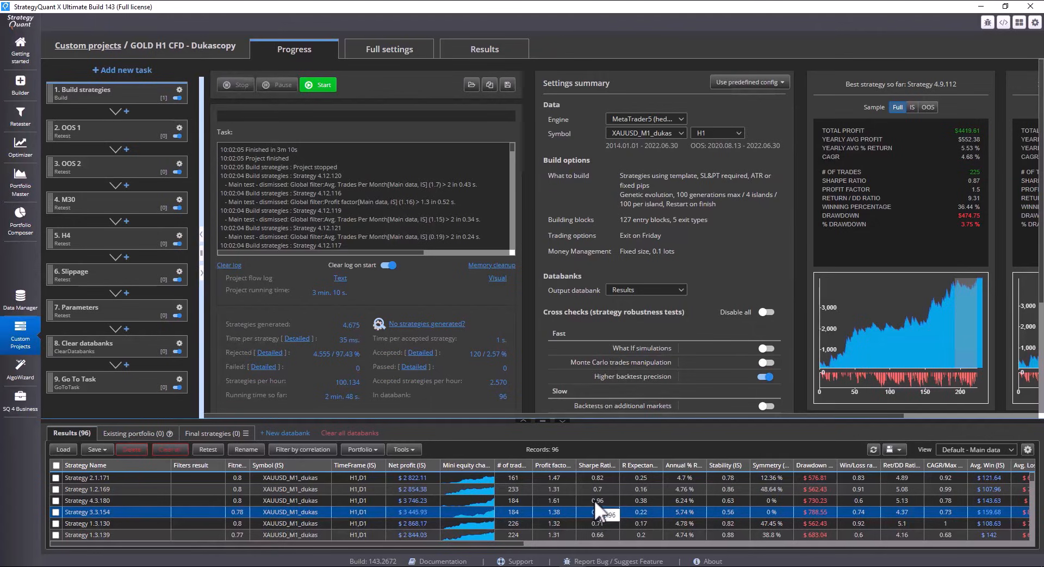
Rank the generated strategies by Sharpe Ratio and by R Expectancy, and examine equity charts of strategies 4.8.181, 4.9.113 and 4.11.179
left_click(601, 465)
left_click(606, 466)
double_click(631, 500)
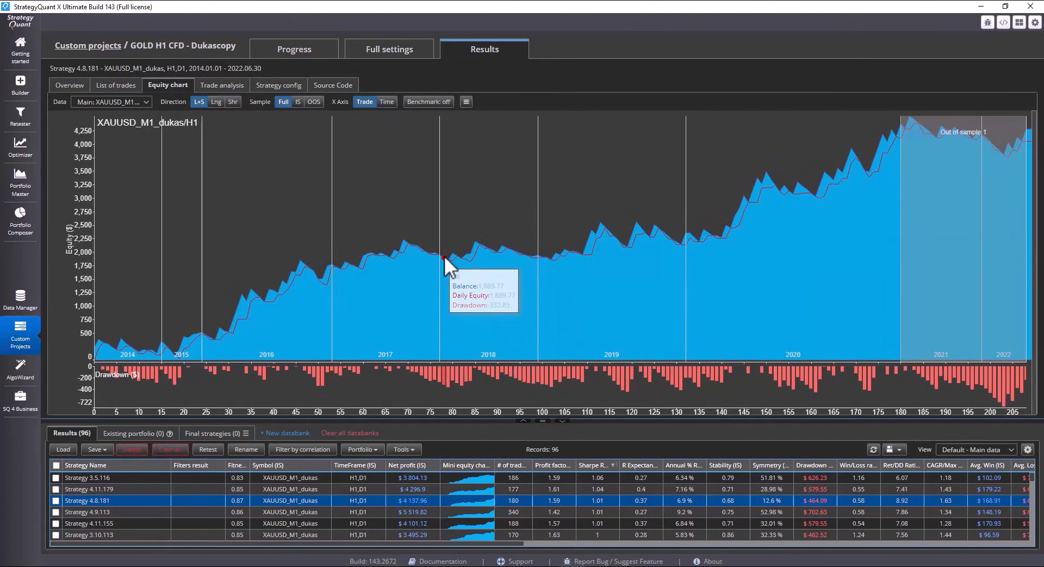
key("Down")
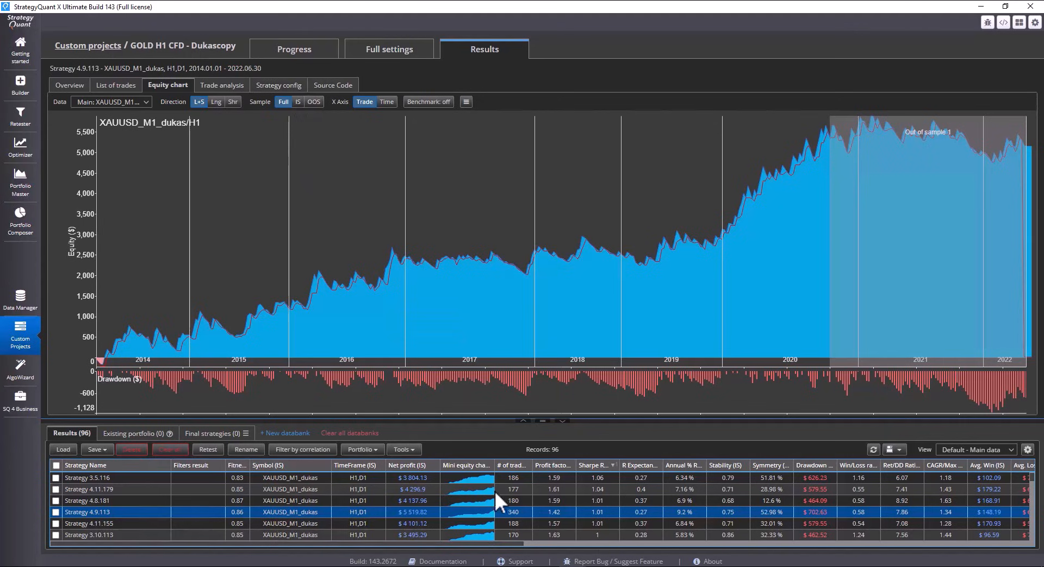
scroll(548, 516, "down", 1)
scroll(548, 517, "down", 1)
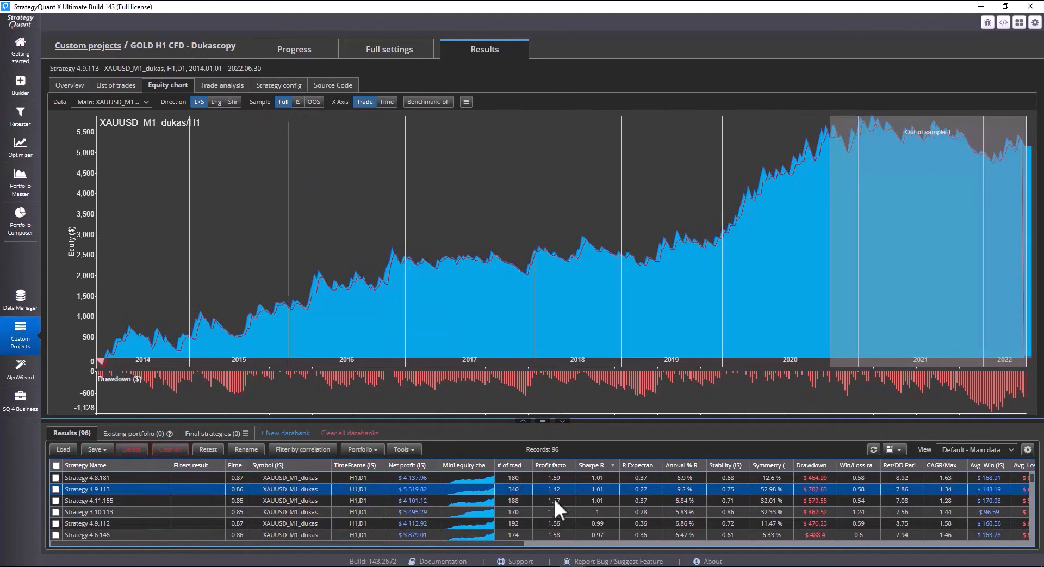
left_click(642, 465)
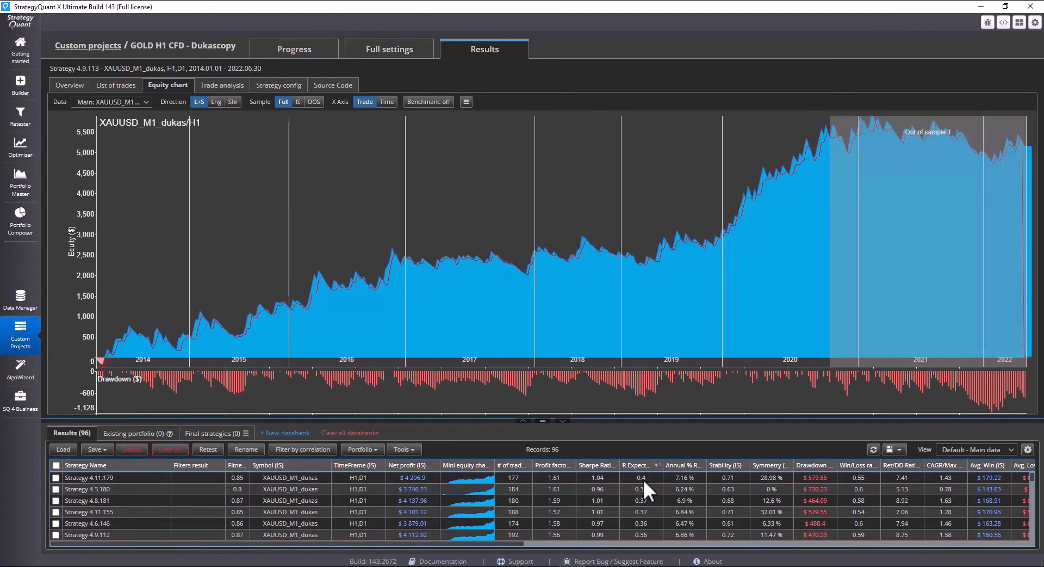
left_click(641, 477)
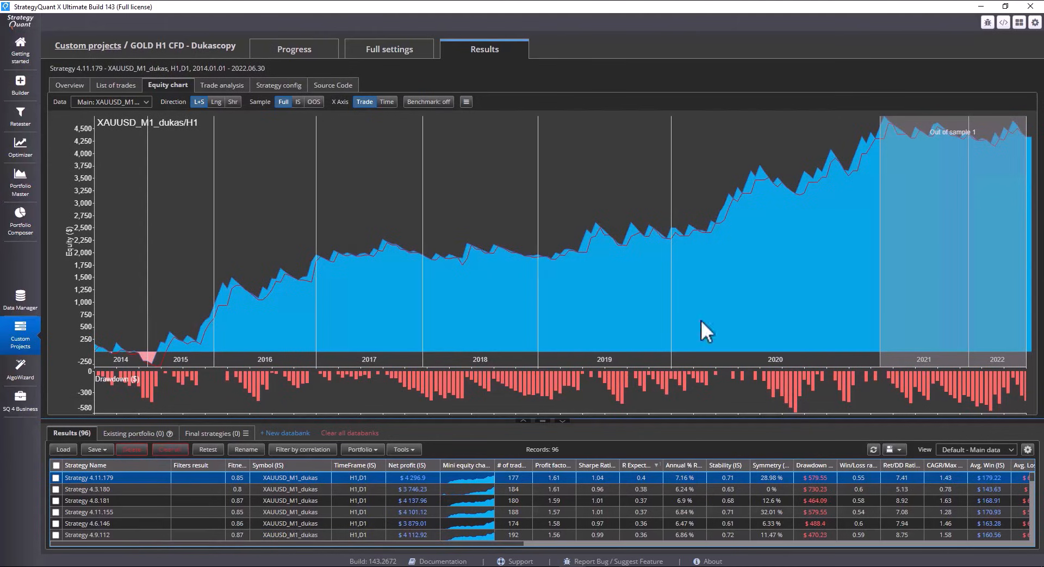
Examine the pseudo code of Strategy 4.11.179, especially its D1 entry signals and the long entry order
left_click(343, 85)
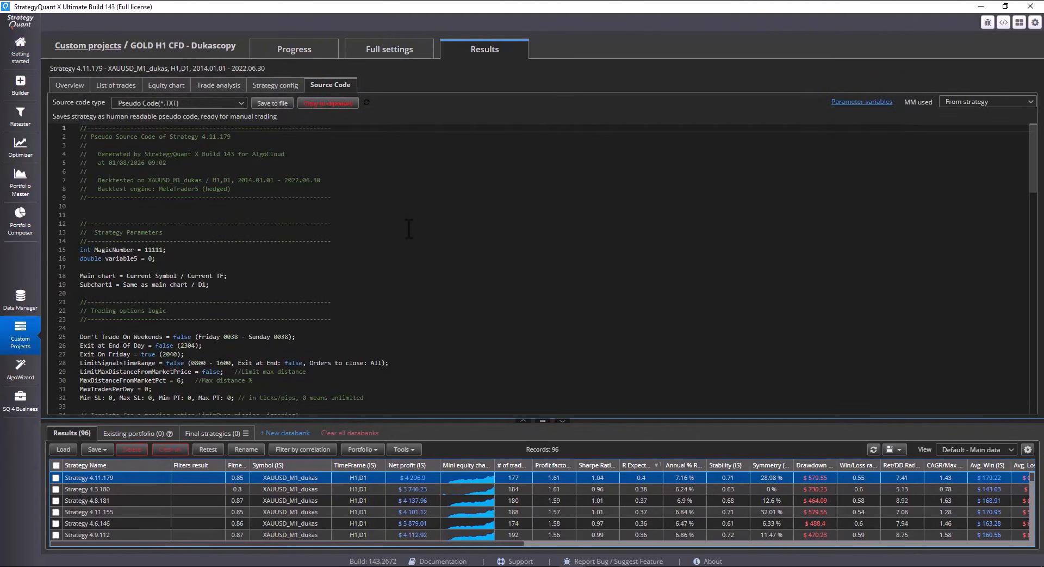
scroll(407, 227, "down", 6)
left_click_drag(140, 304, 405, 308)
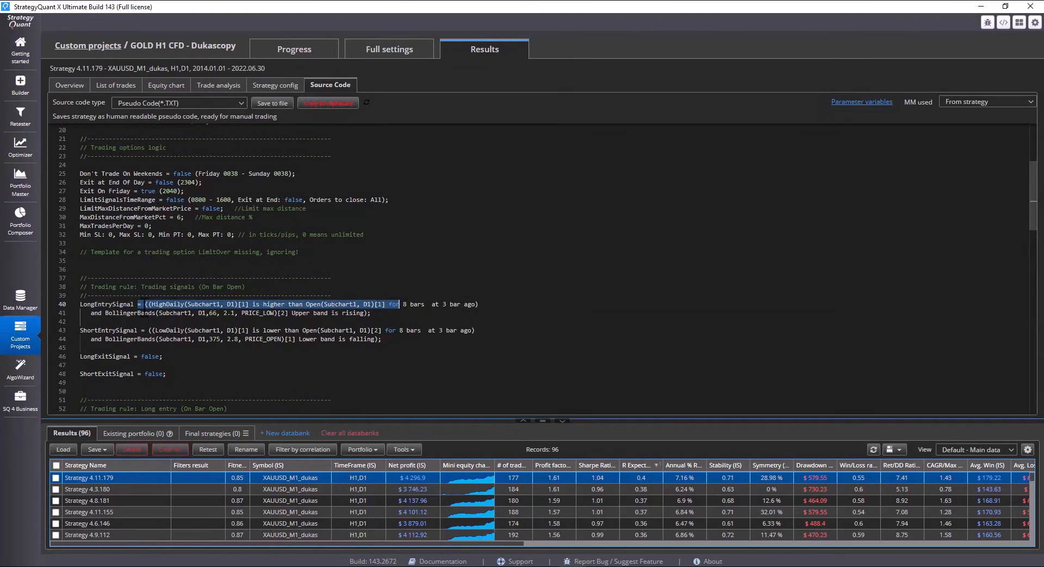
double_click(209, 304)
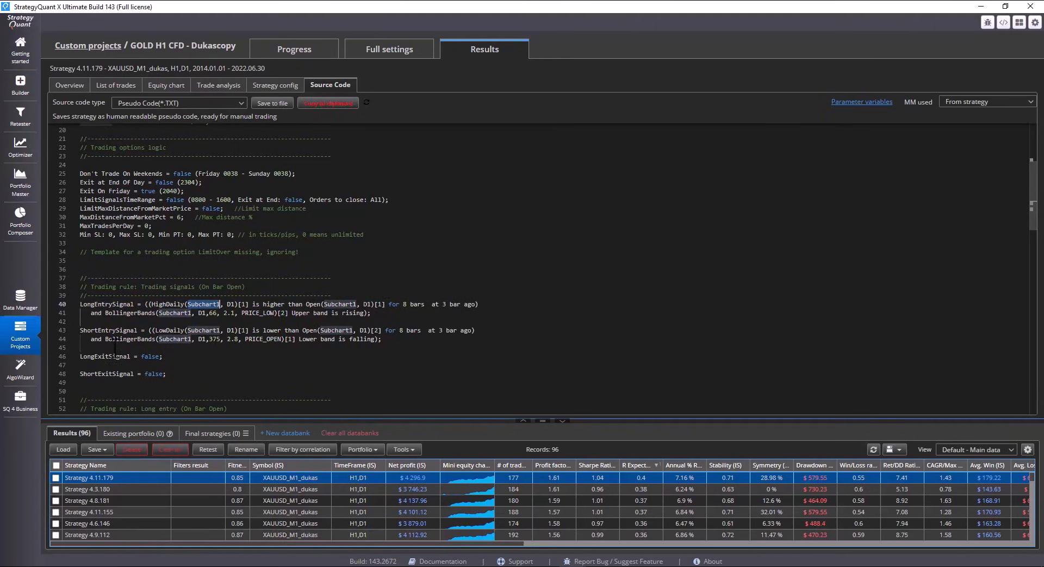
scroll(158, 326, "down", 4)
scroll(159, 318, "down", 4)
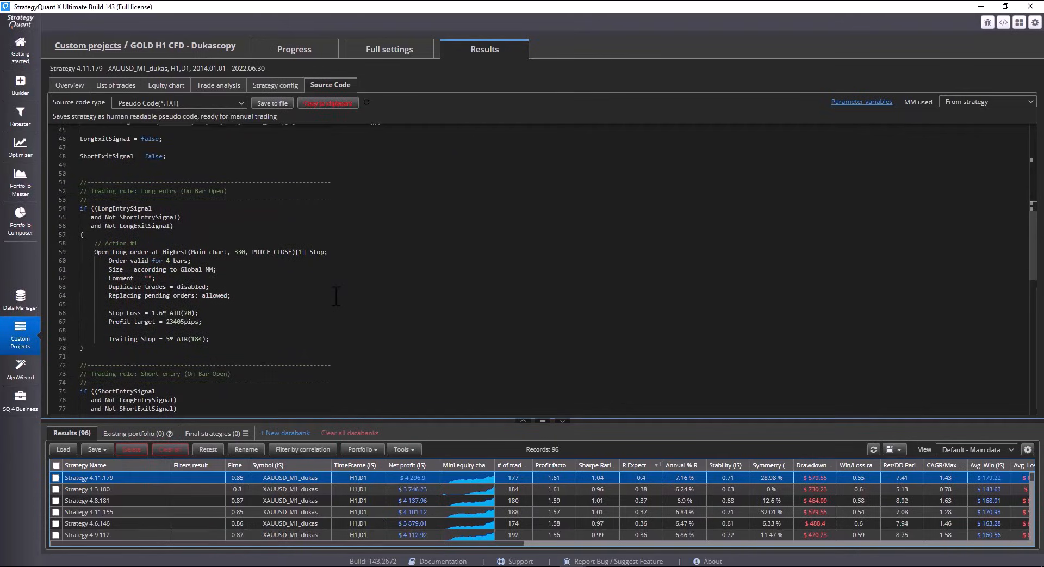
Clear all reports from the Results databank and return to the project's full settings
left_click(171, 449)
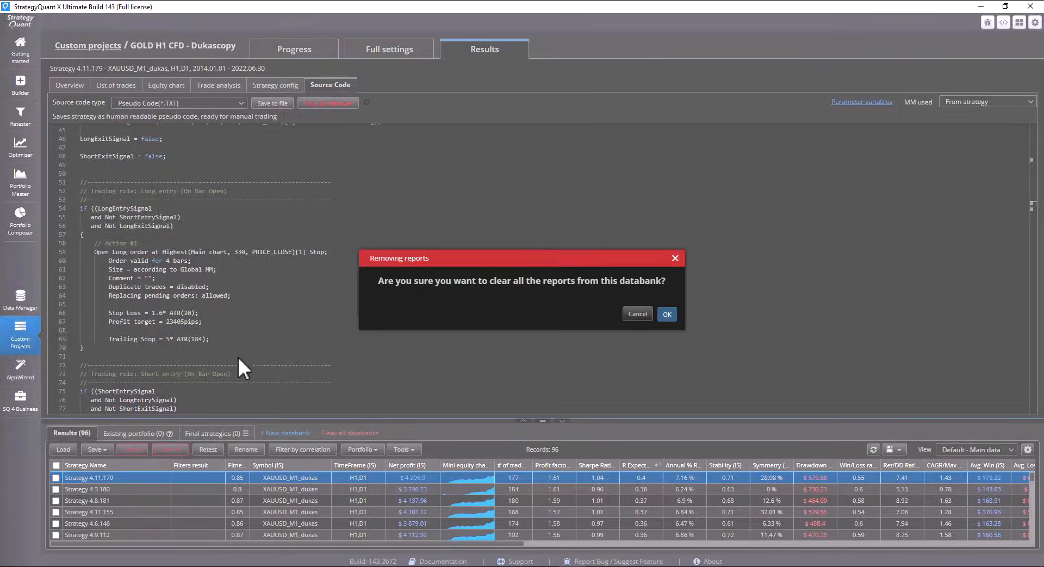
key("Return")
left_click(389, 50)
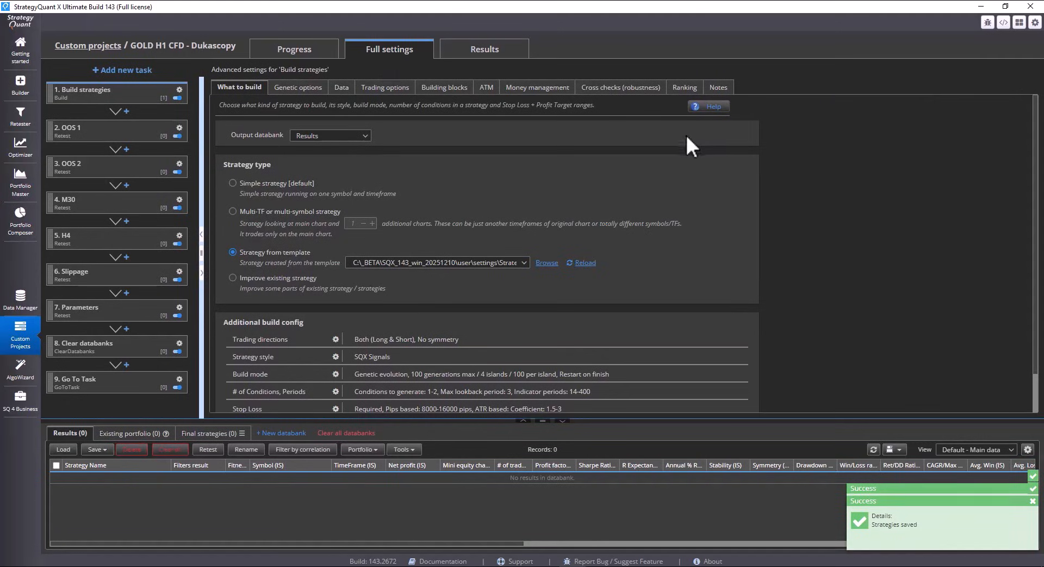
Use different condition settings for every chart, with minimum and maximum entry rule conditions of 1 on the main chart and Additional chart 1
scroll(672, 223, "down", 1)
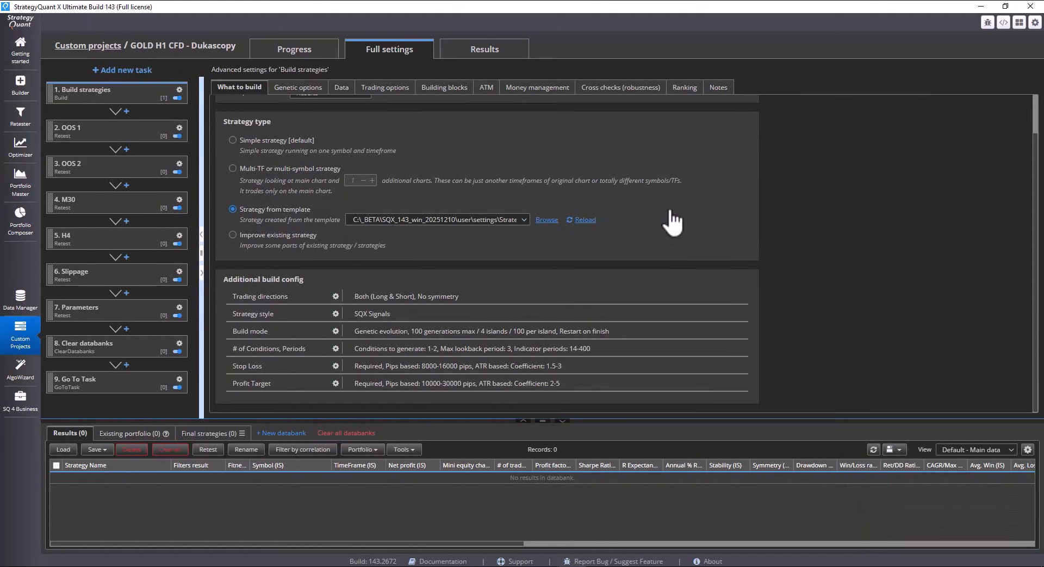
left_click(336, 348)
left_click(396, 326)
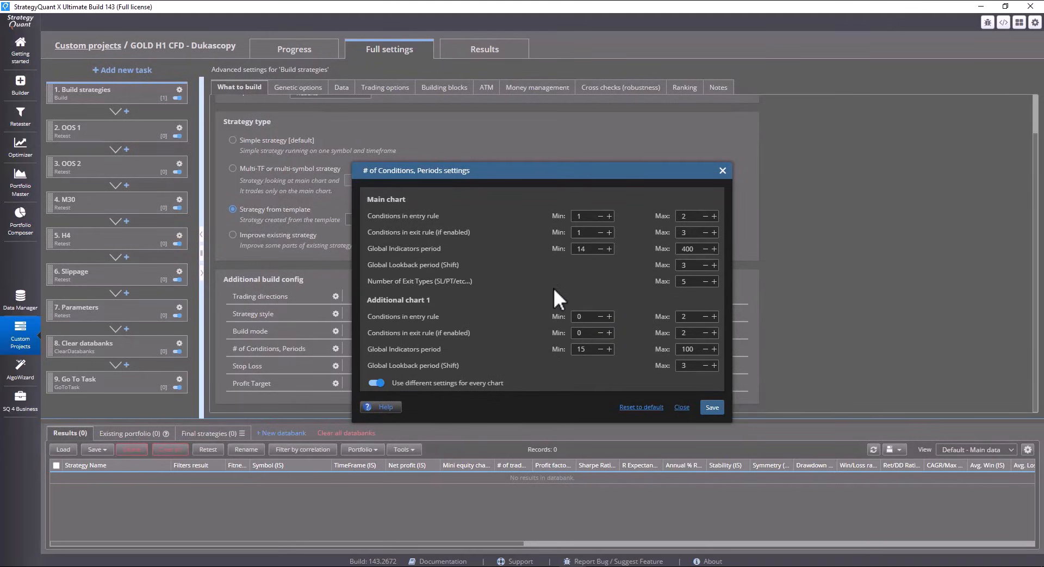
type("11")
left_click_drag(692, 216, 611, 226)
type("1")
left_click(689, 316)
left_click(713, 407)
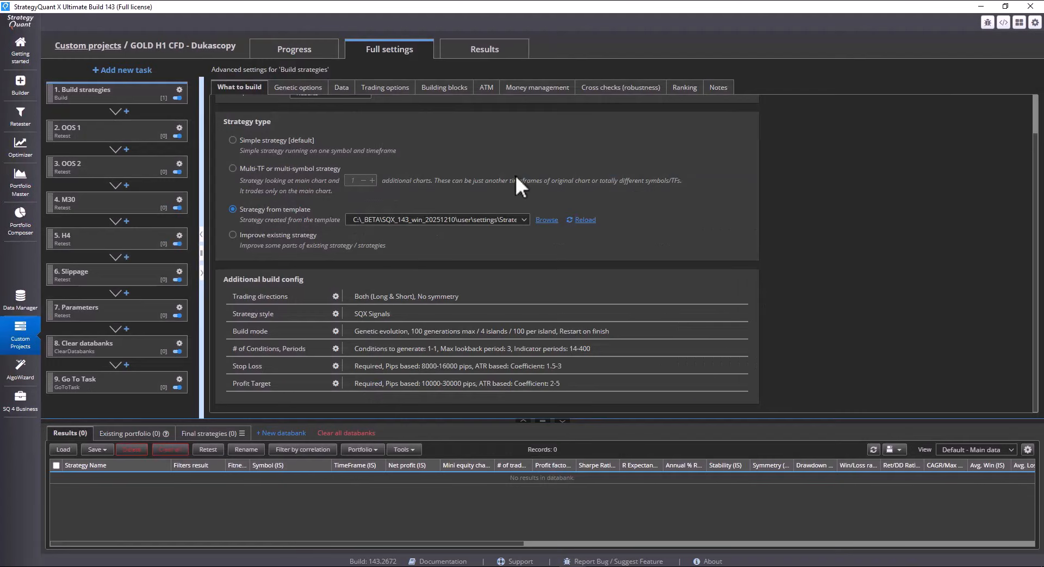
Run the GOLD H1 project's build until a few strategies are in the Results databank, and stop it
left_click(307, 54)
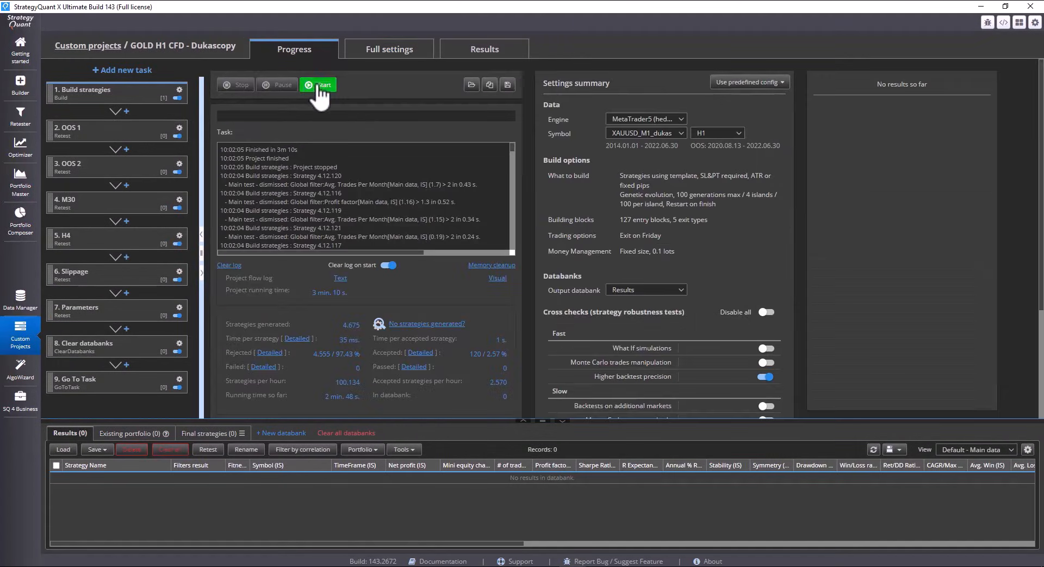
left_click(319, 86)
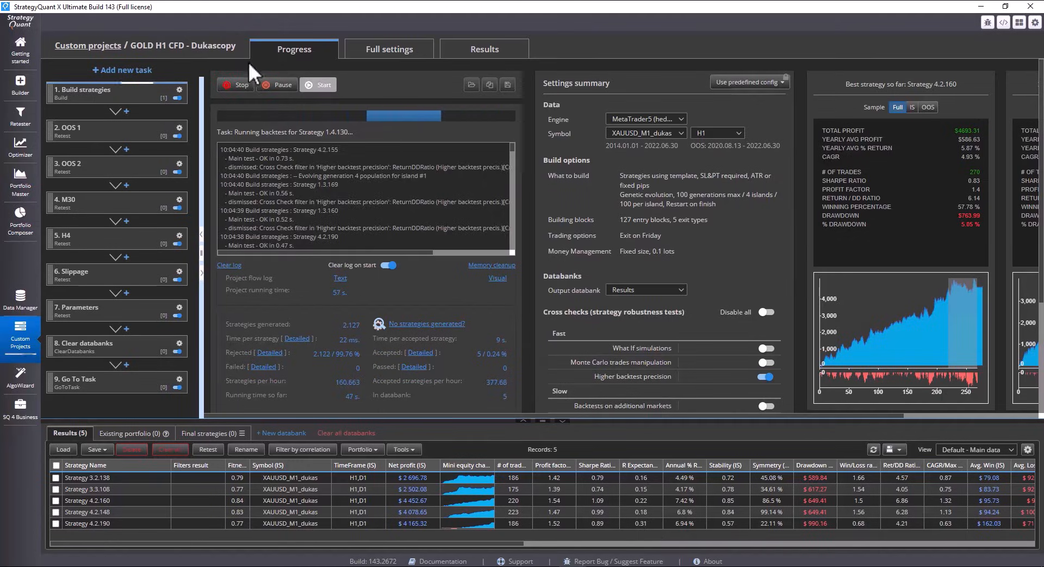
left_click(237, 85)
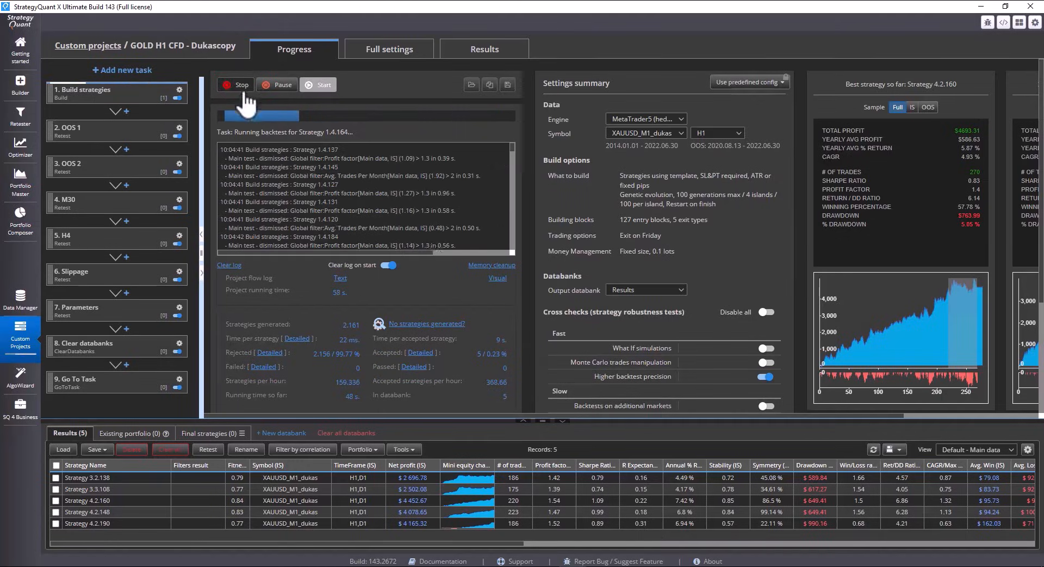
Compare the long and short entry signals in the pseudo code of strategies 4.2.160, 3.2.138 and 4.2.148
double_click(579, 498)
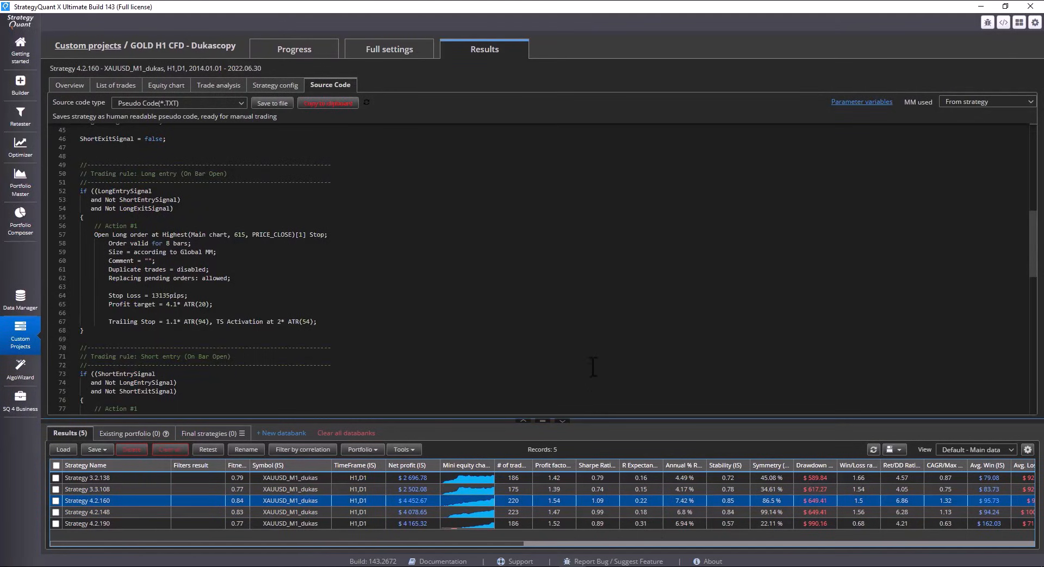
scroll(592, 365, "up", 2)
left_click_drag(443, 379, 127, 359)
scroll(334, 345, "up", 3)
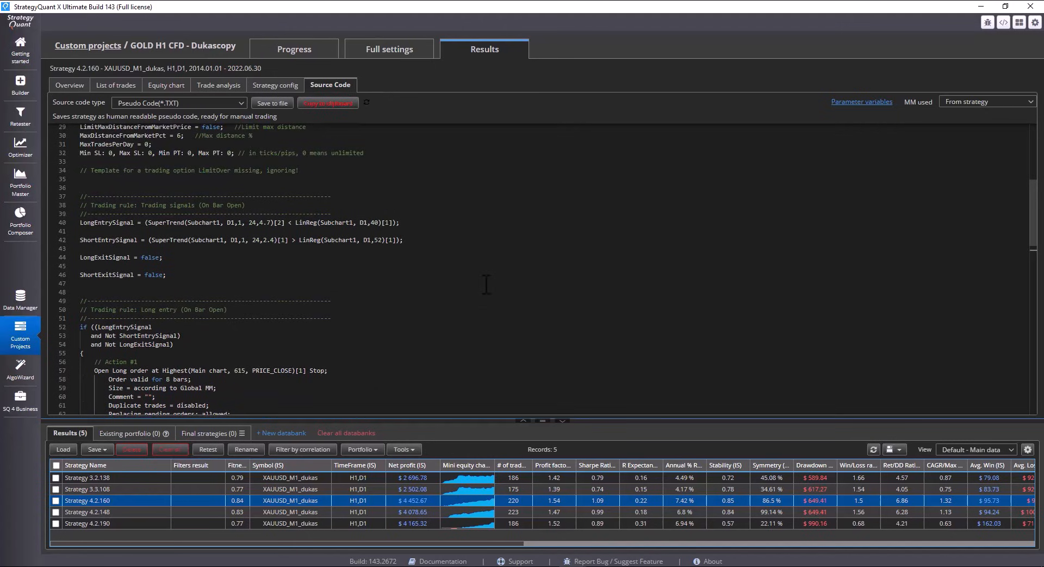
left_click_drag(372, 214, 207, 214)
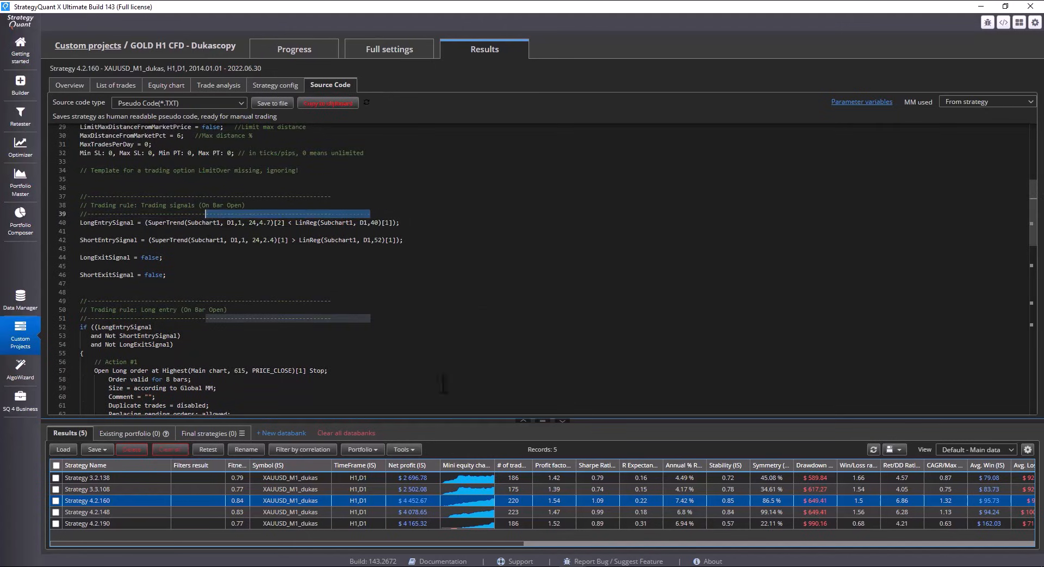
left_click(530, 476)
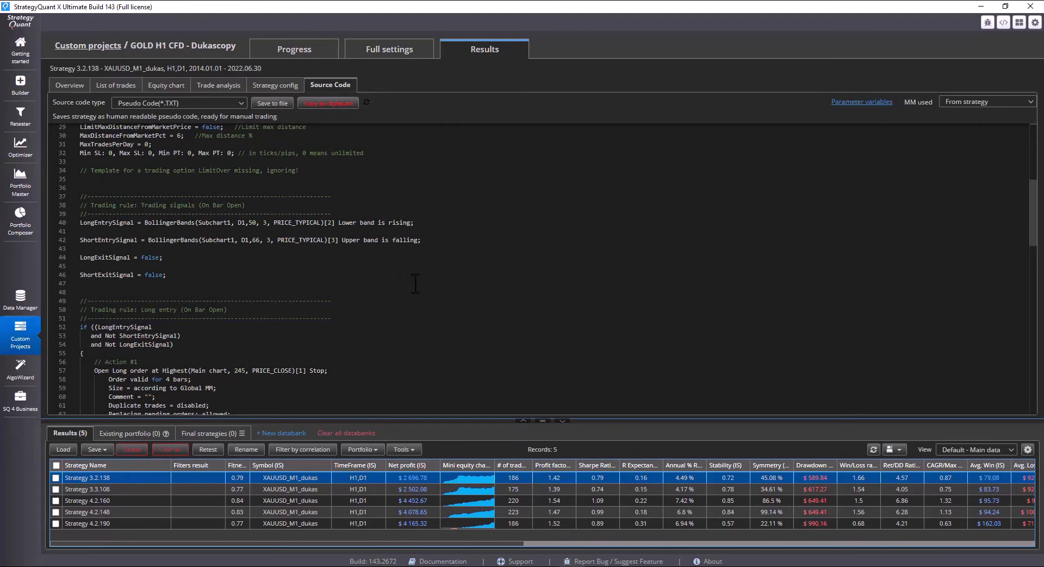
left_click(500, 509)
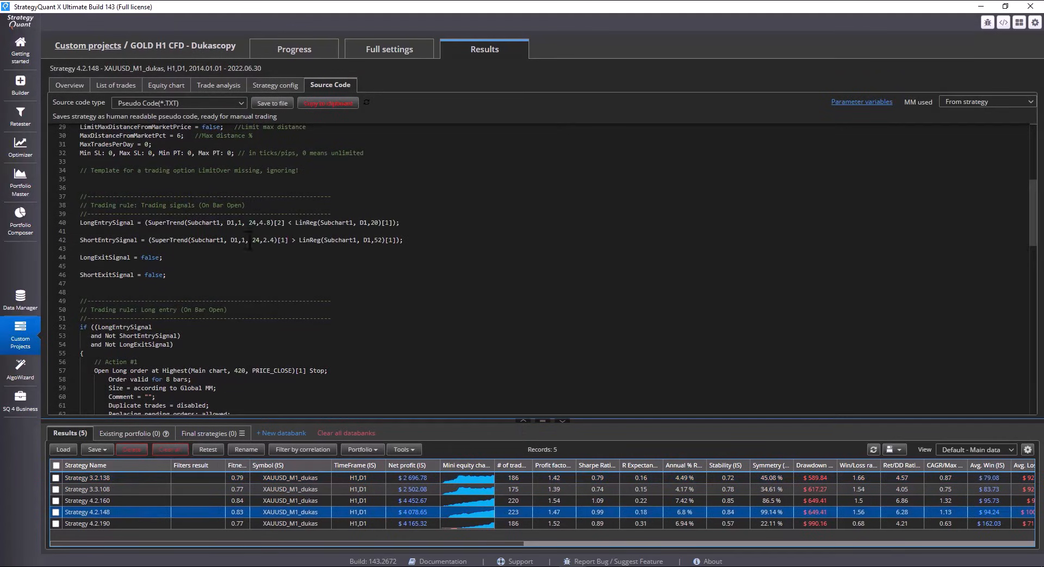
left_click_drag(288, 240, 181, 240)
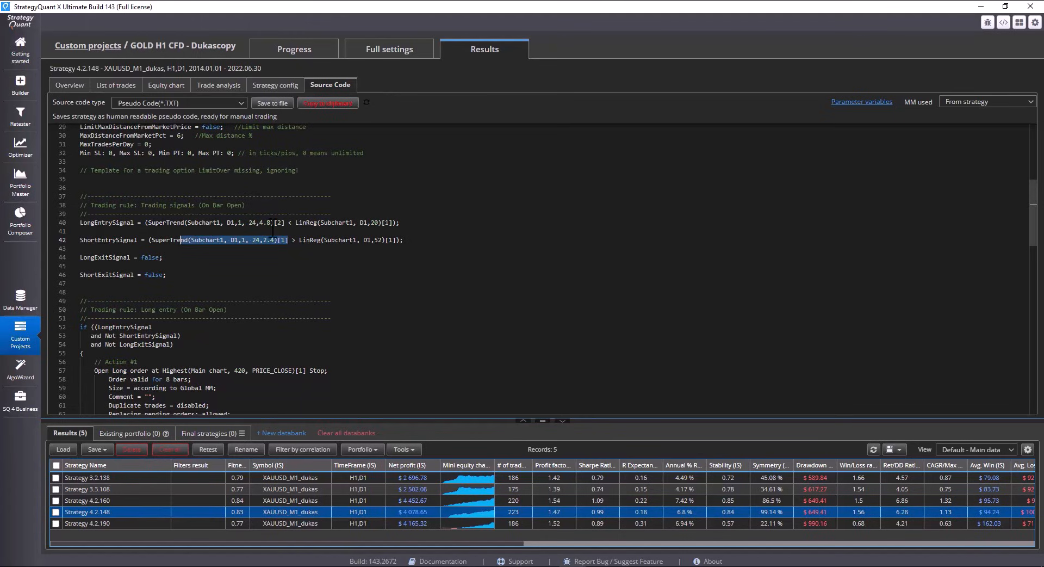
Set Additional chart 1's Global Indicators period to a minimum of 7 and a maximum of 50, and save the condition settings
left_click(403, 54)
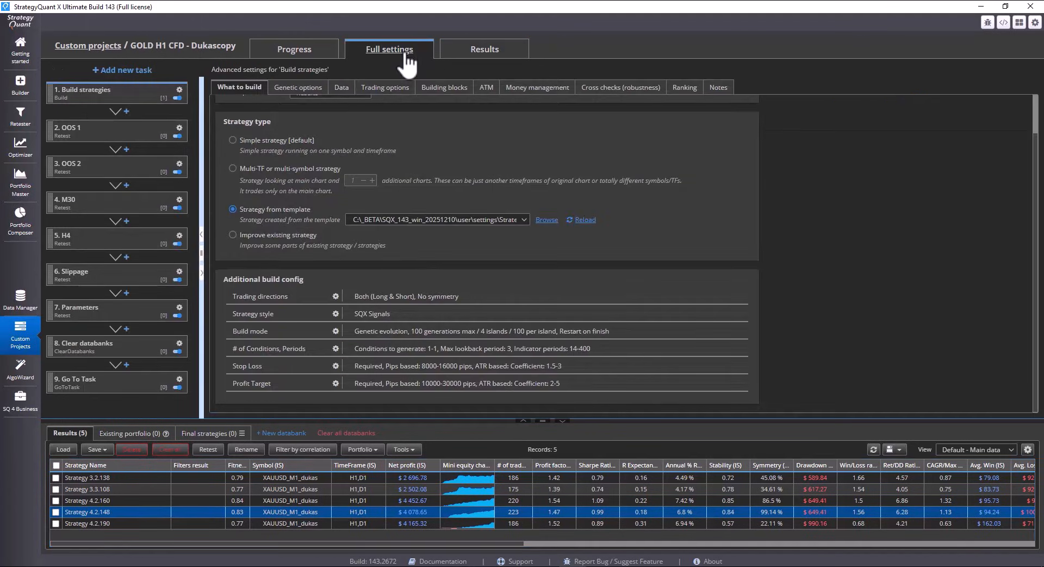
left_click(336, 348)
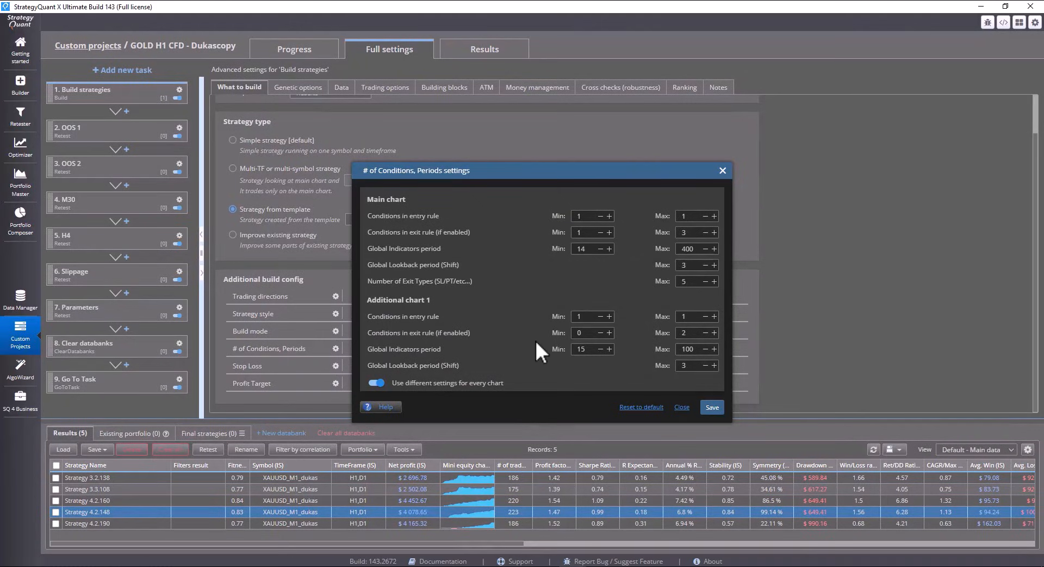
type("7")
key("Tab")
type("50")
left_click(712, 407)
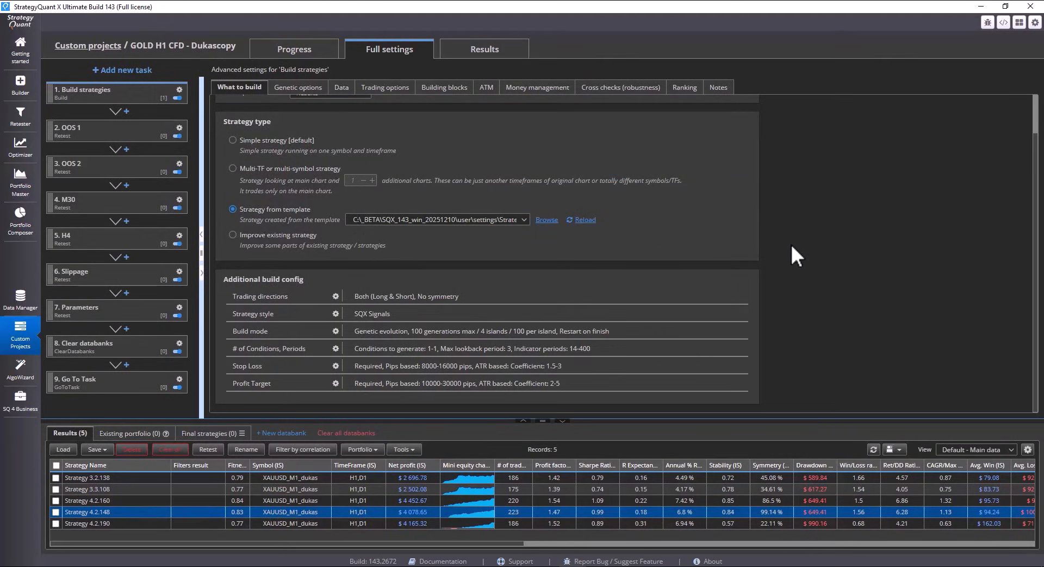